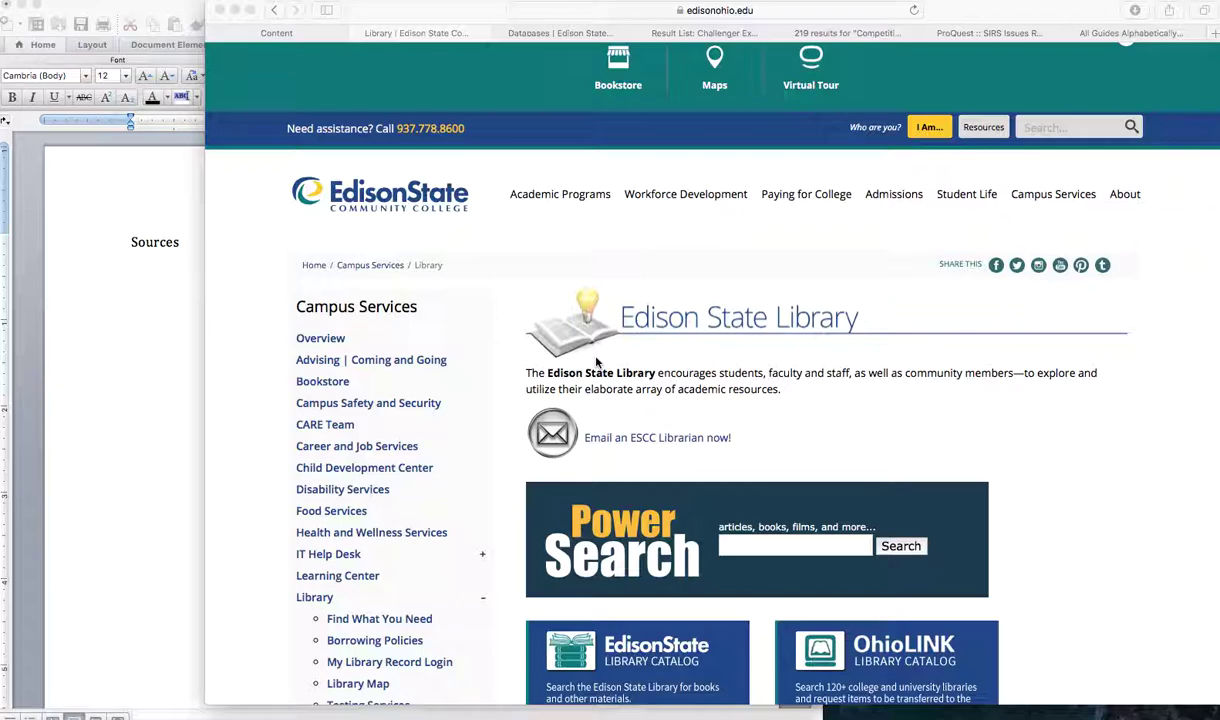
In Safari, switch to the EBSCOhost results and go back to the "competitive cheerleading" result list.
left_click(142, 369)
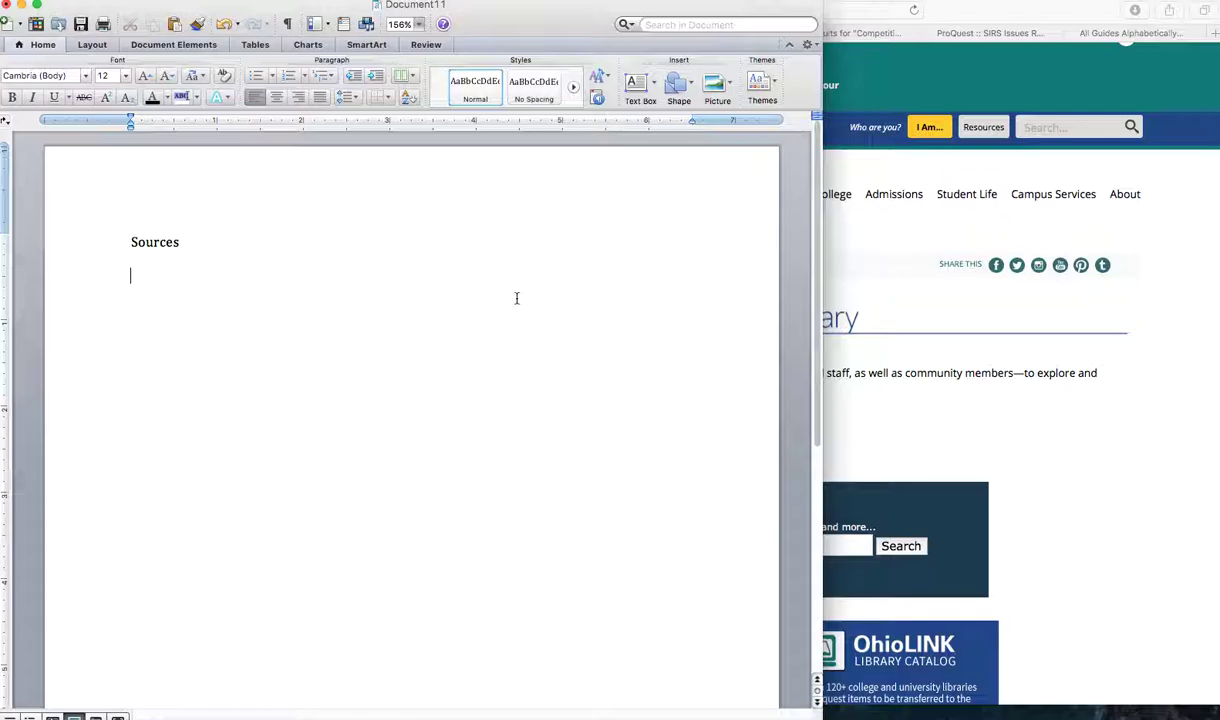
left_click(1097, 423)
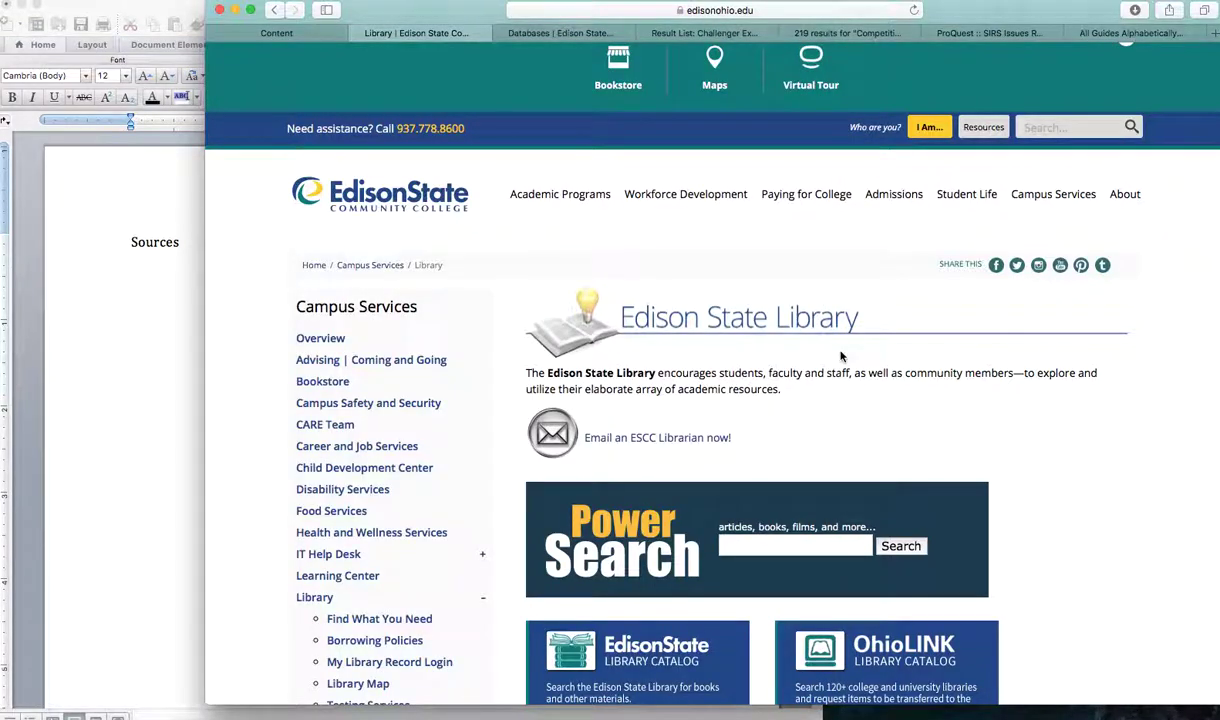
left_click(812, 34)
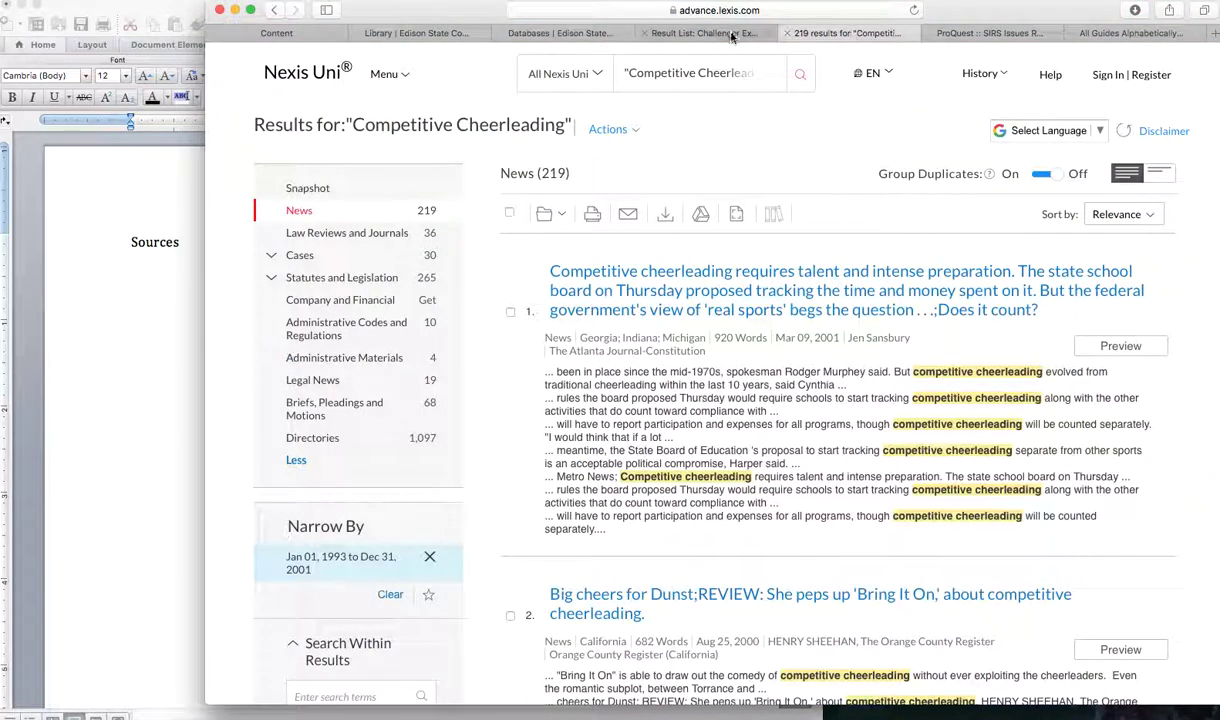
left_click(688, 34)
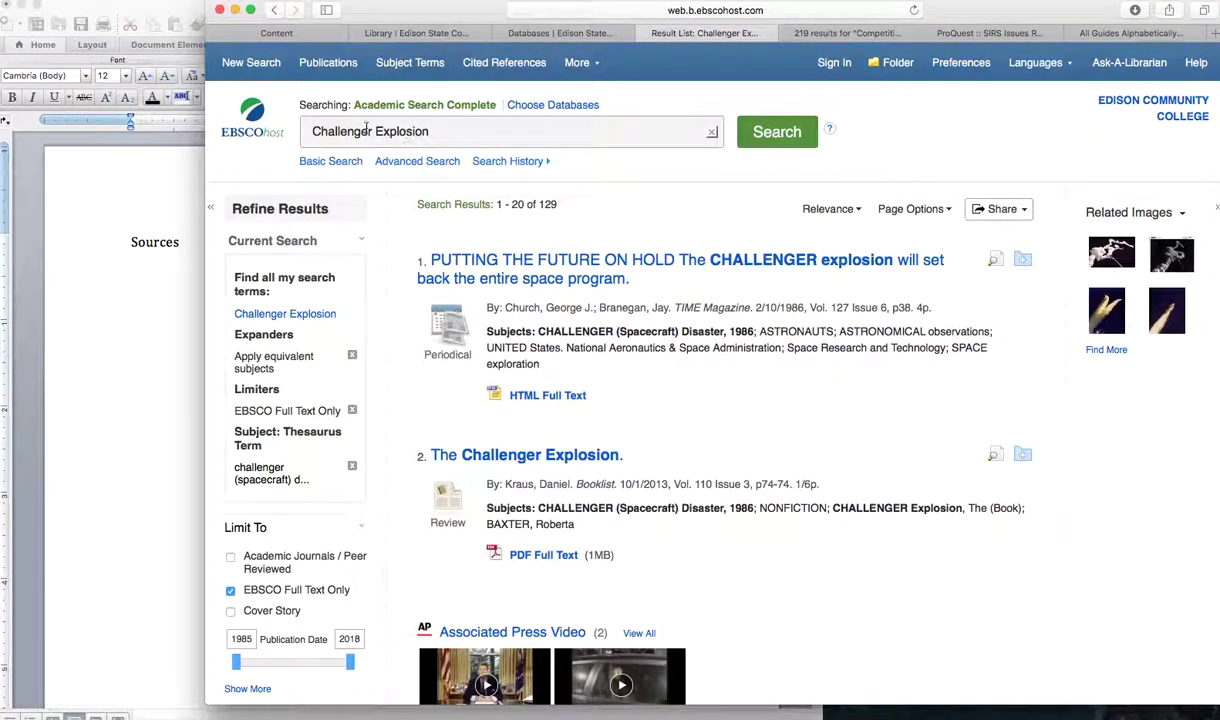
left_click(271, 12)
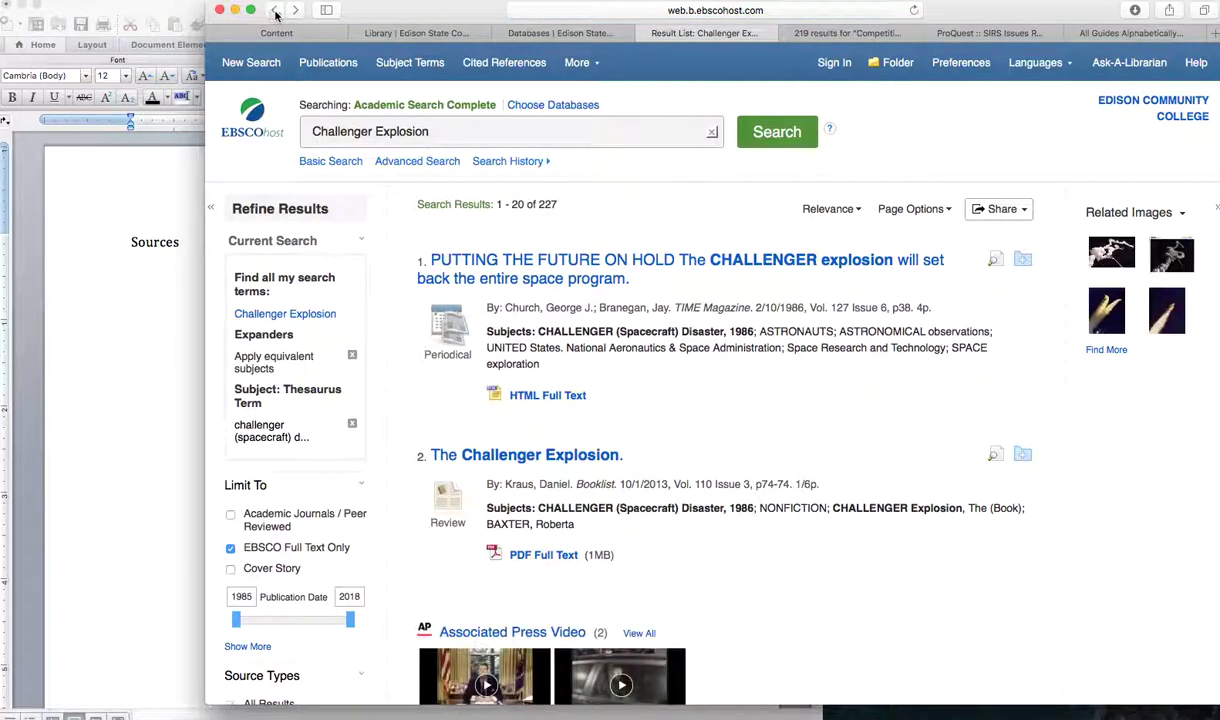
left_click(275, 13)
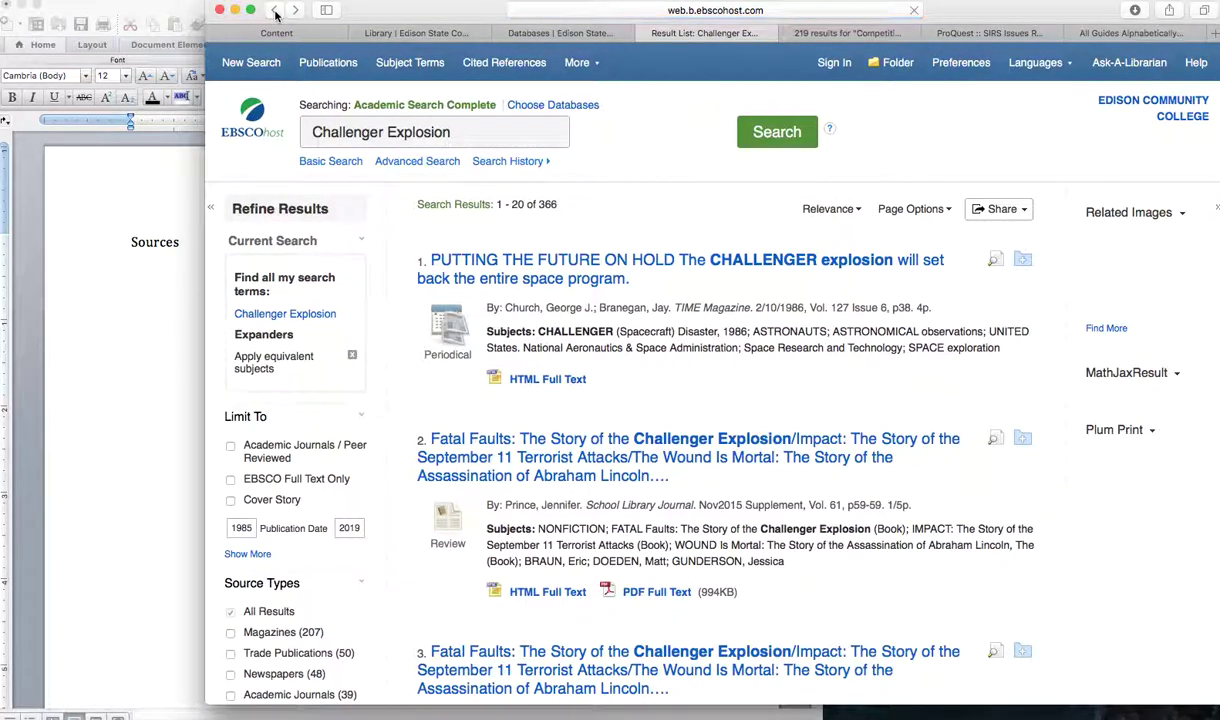
left_click(275, 13)
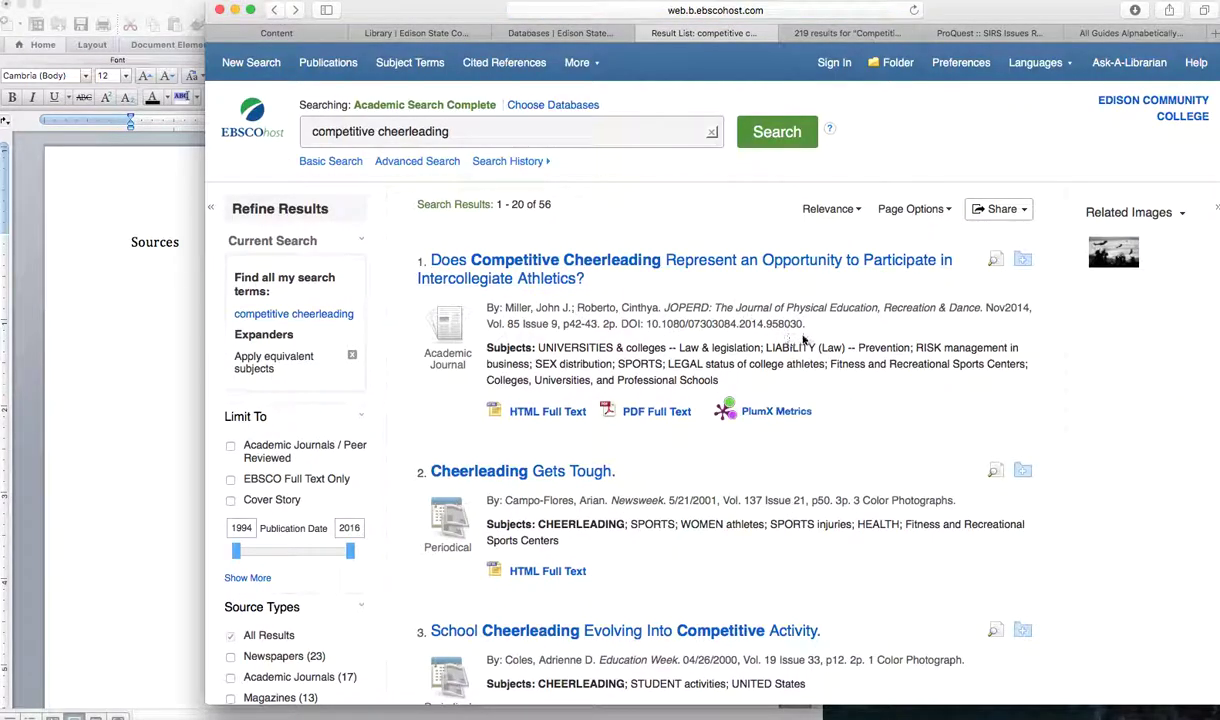
Browse the result list, view the record "Cheerleading Demands the Field for Itself", and return to the results.
scroll(803, 340, "down", 5)
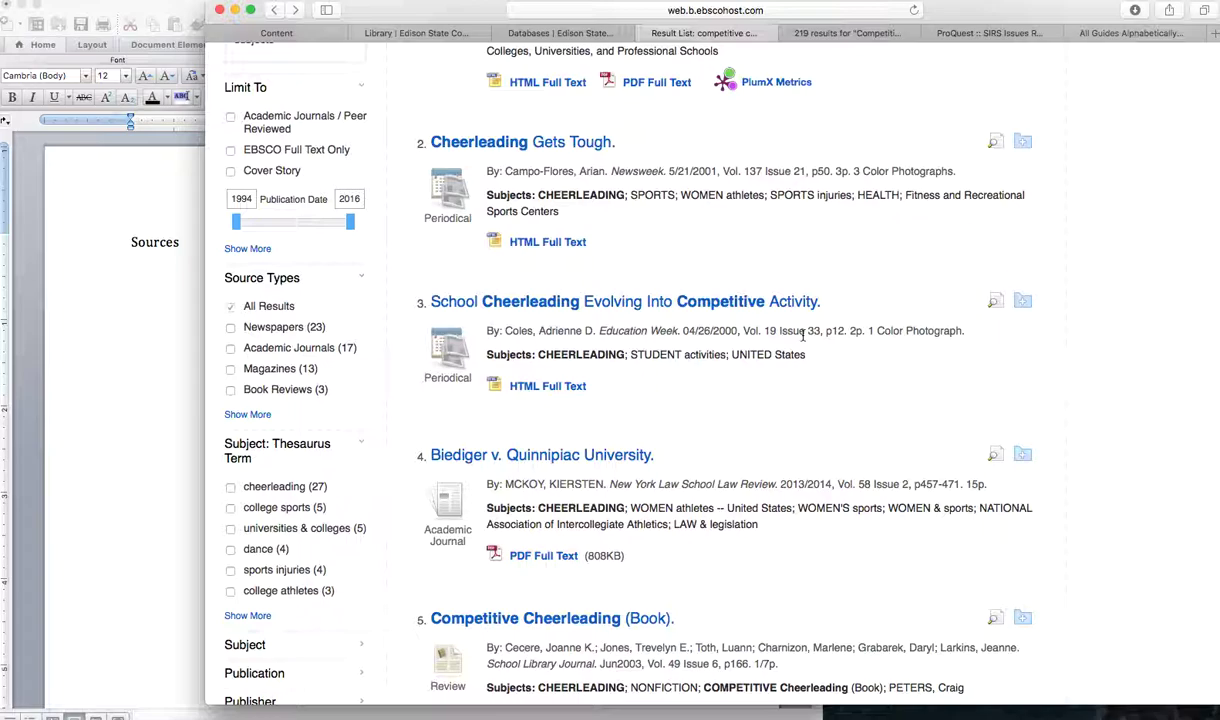
scroll(803, 336, "down", 1)
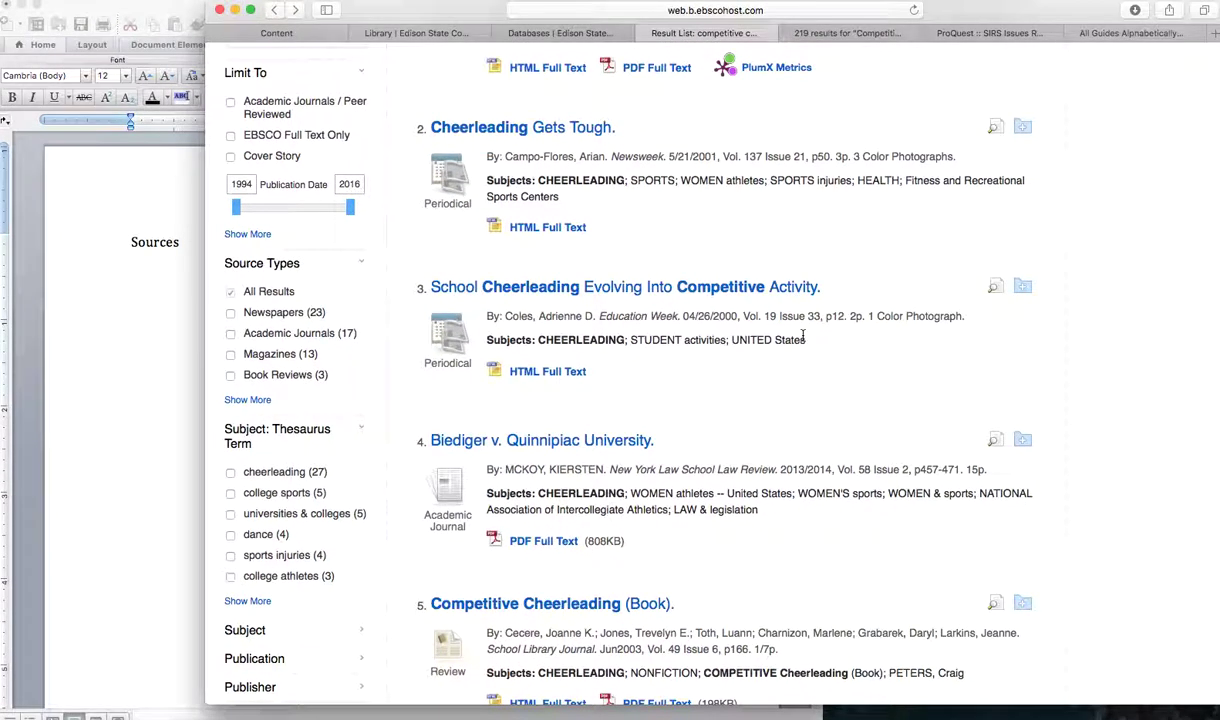
scroll(790, 337, "down", 5)
scroll(792, 337, "down", 5)
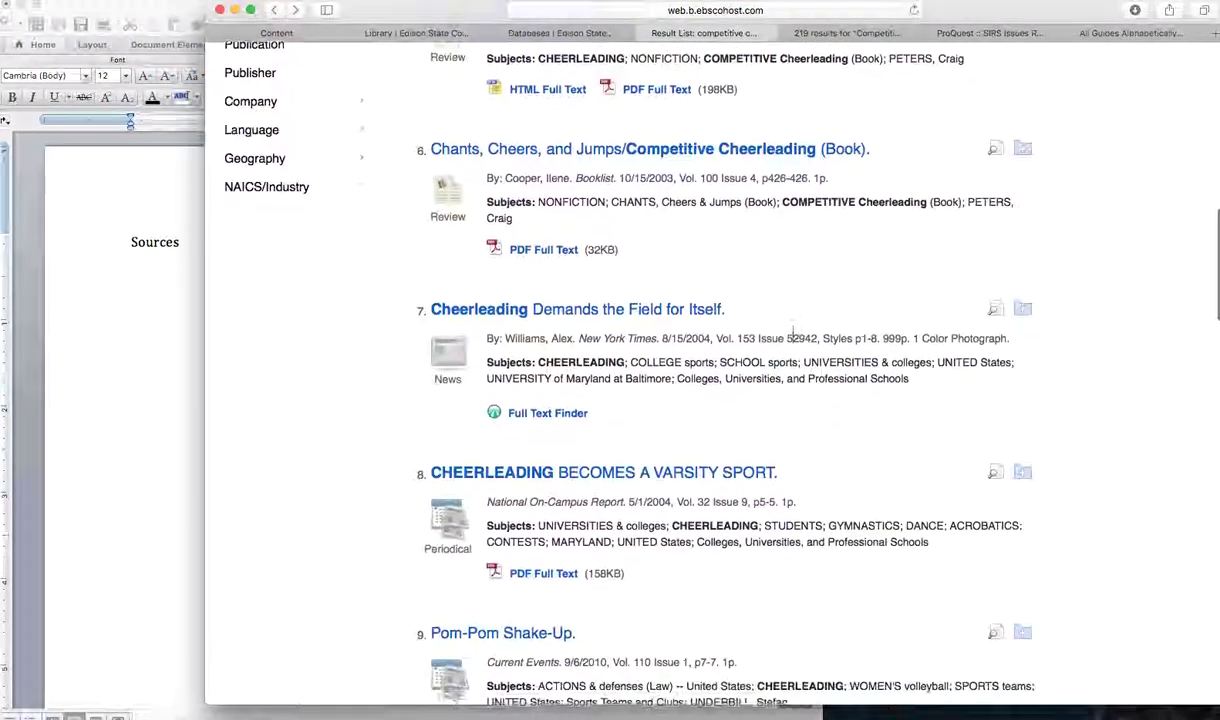
left_click(648, 308)
scroll(779, 330, "down", 3)
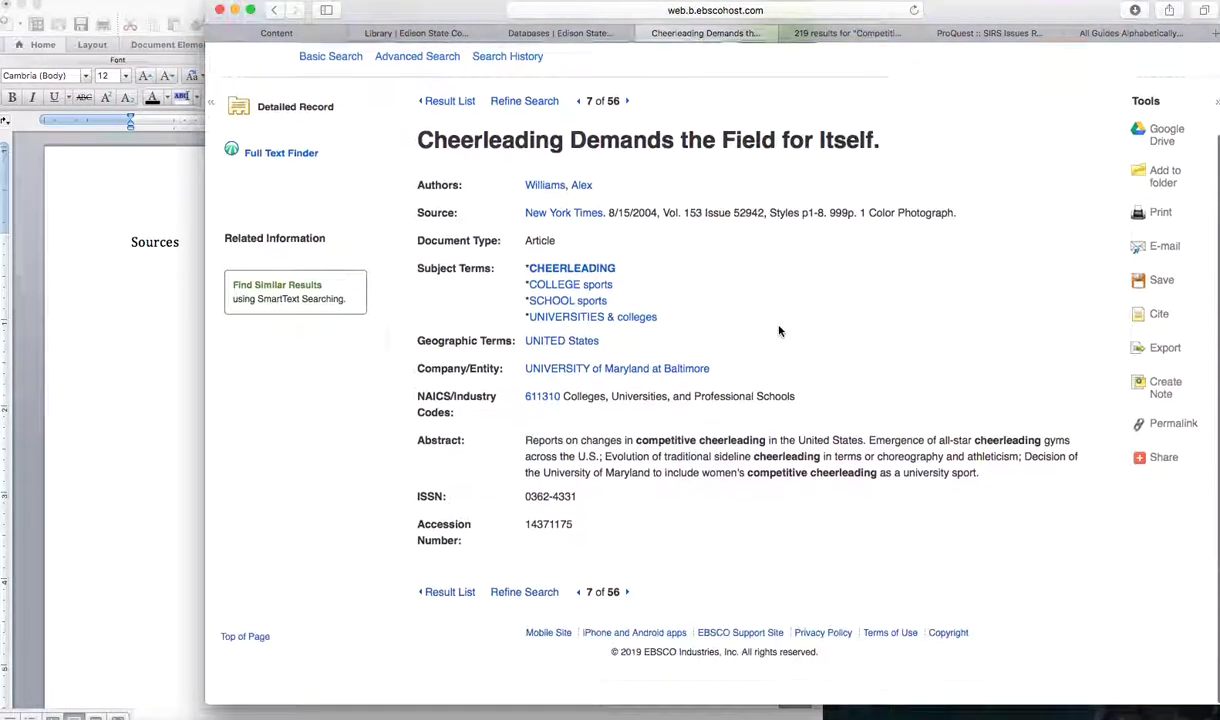
left_click(274, 10)
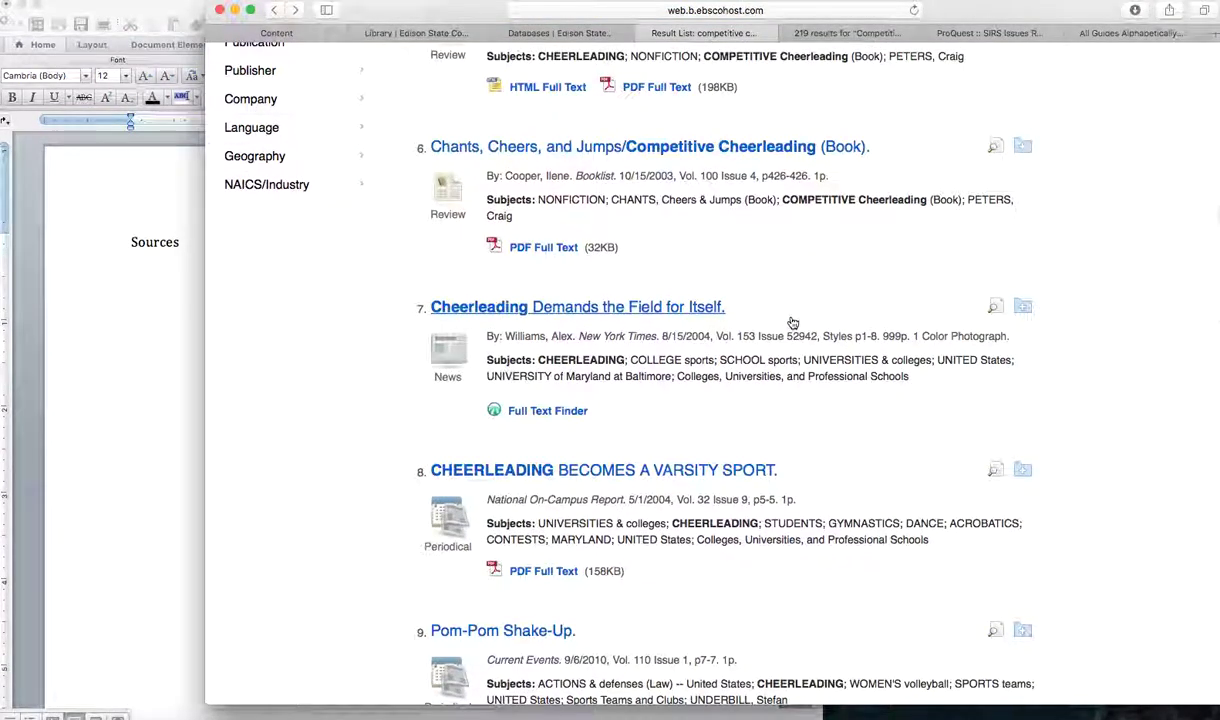
Open the "CHEERLEADING BECOMES A VARSITY SPORT" record and view its PDF full text.
scroll(790, 318, "down", 4)
left_click(670, 268)
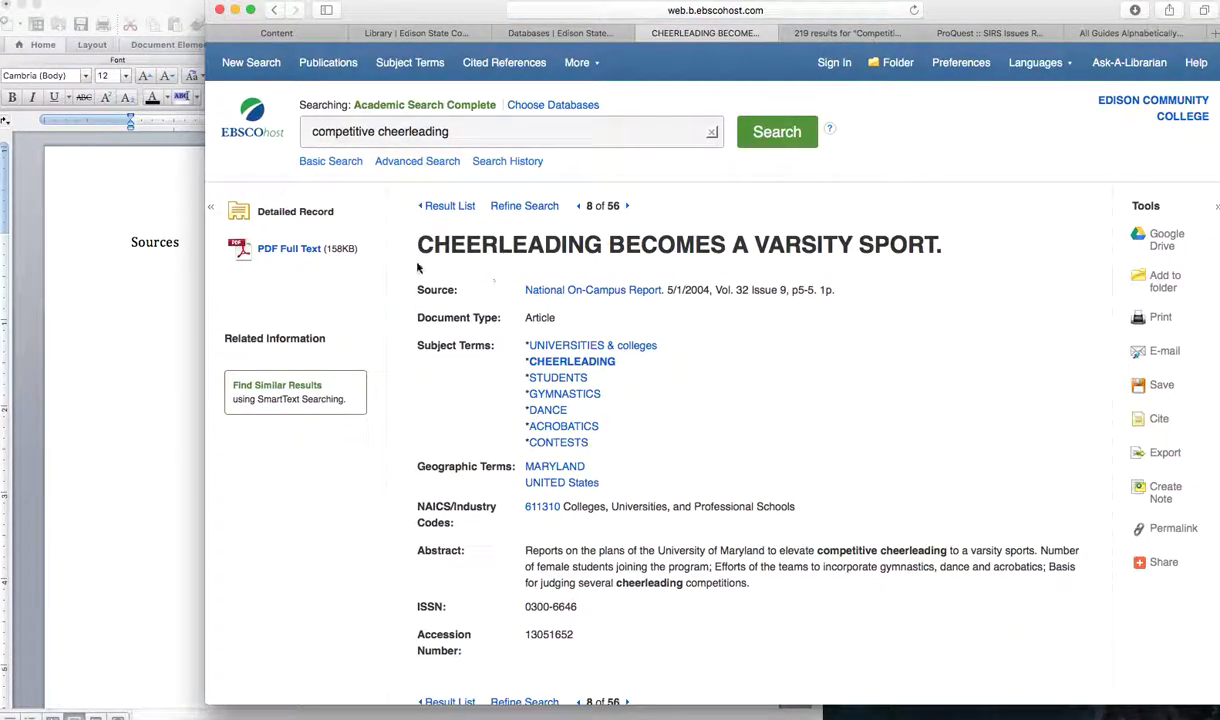
left_click(288, 252)
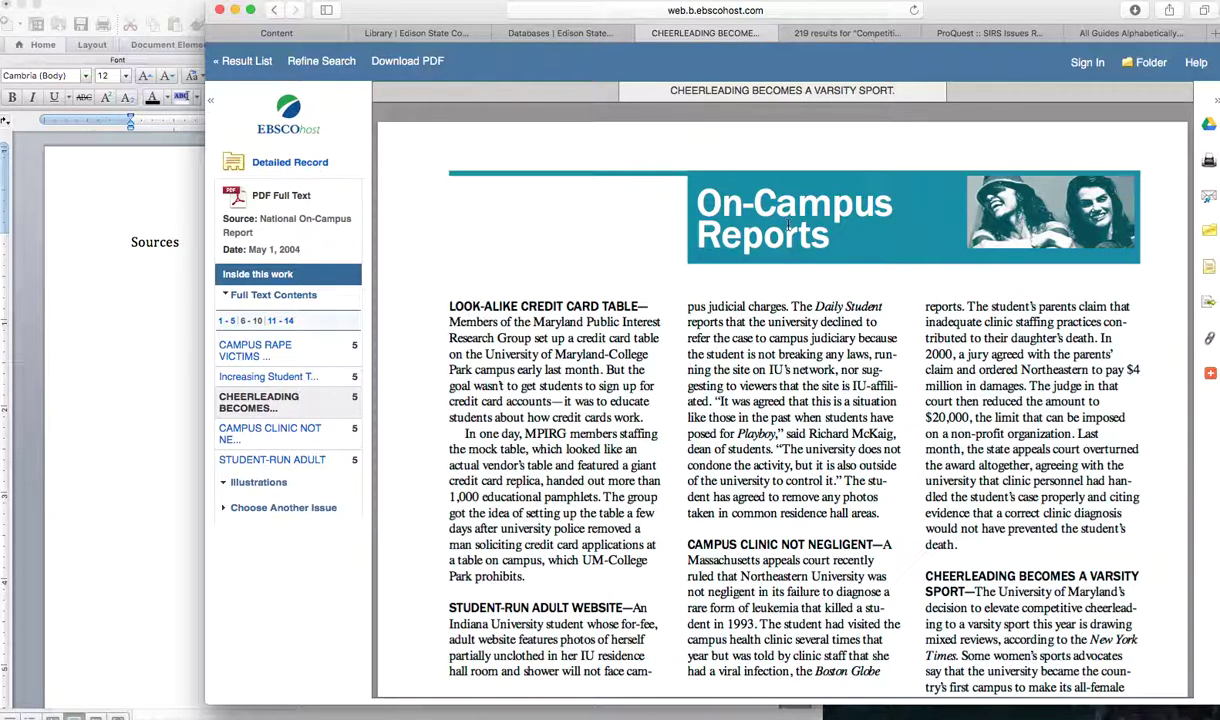
scroll(788, 226, "down", 1)
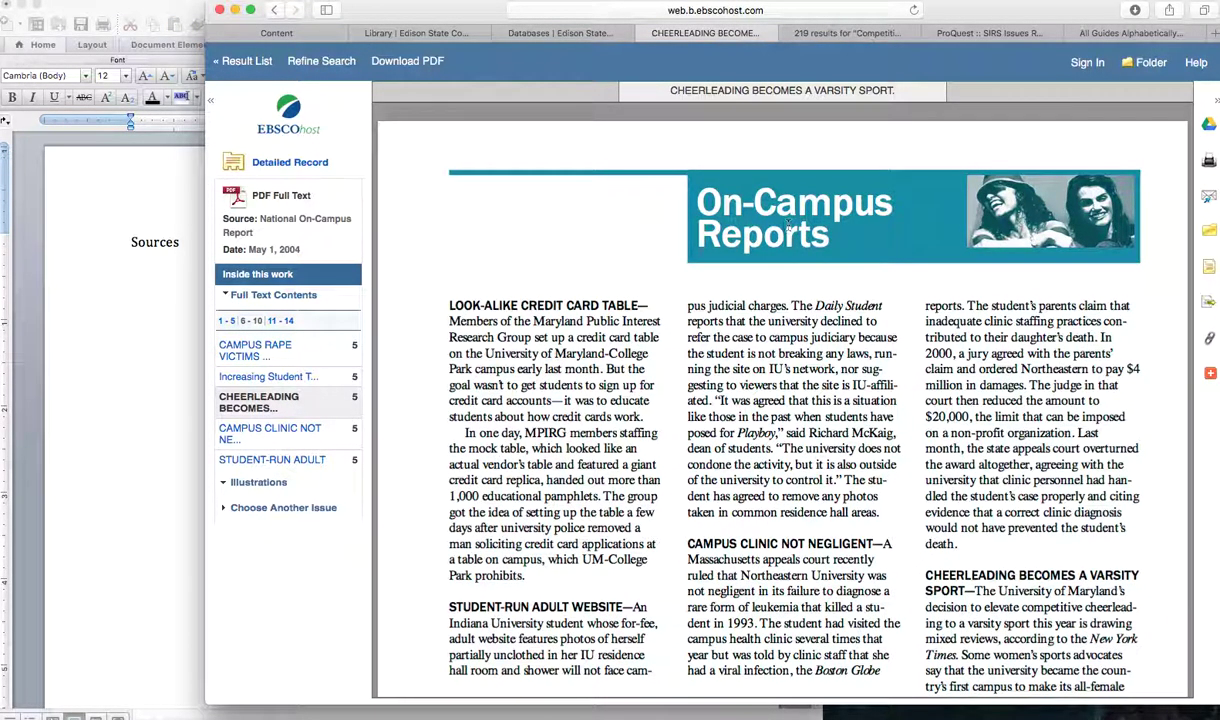
Return to the article's detailed record, open its citation formats and locate the MLA entry.
left_click(273, 10)
scroll(860, 320, "down", 3)
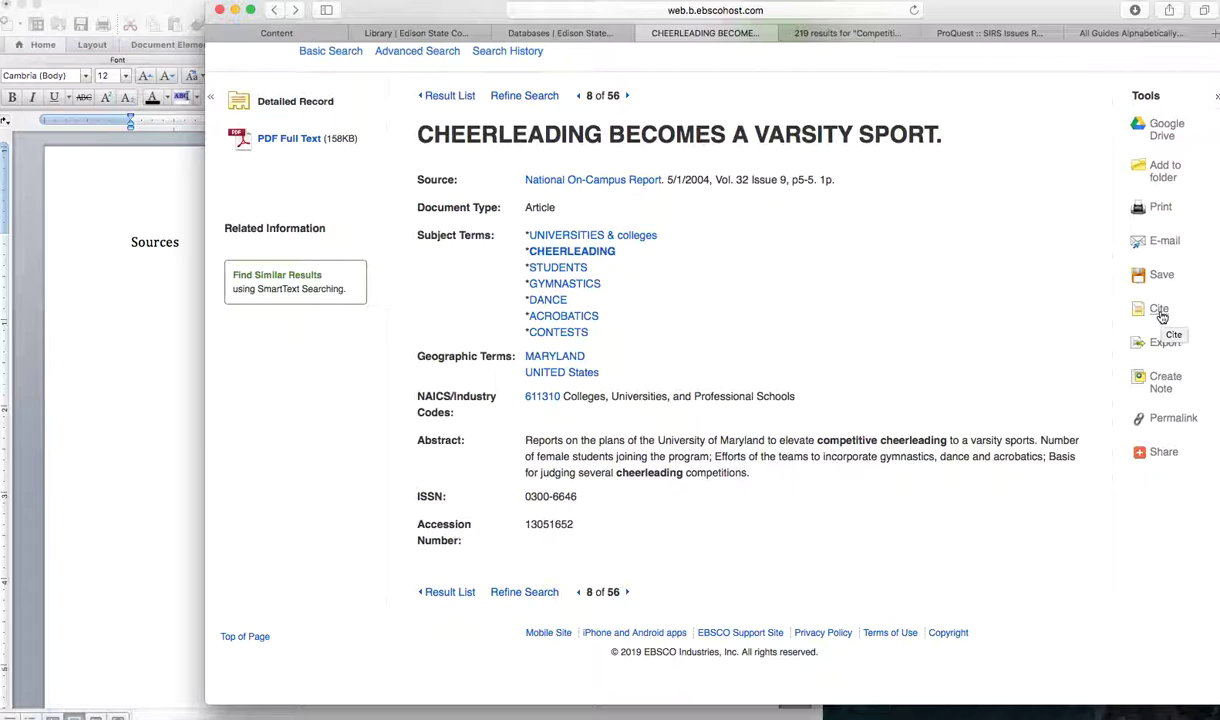
left_click(1160, 312)
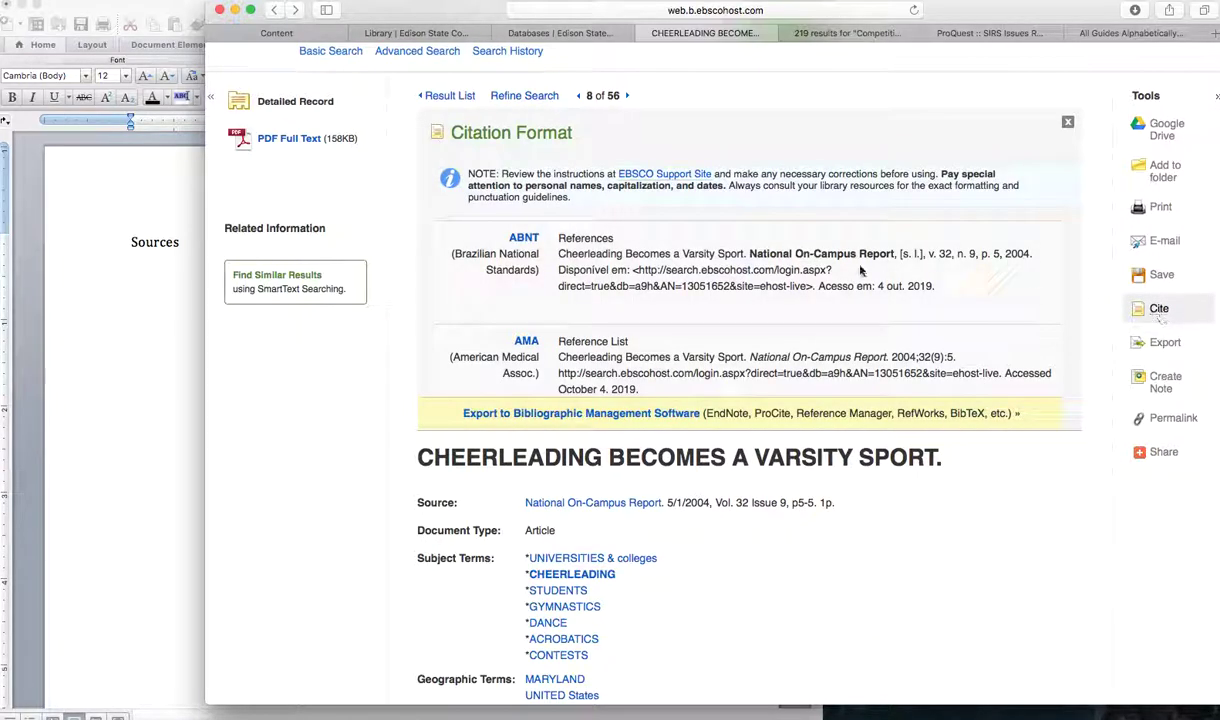
scroll(850, 270, "down", 5)
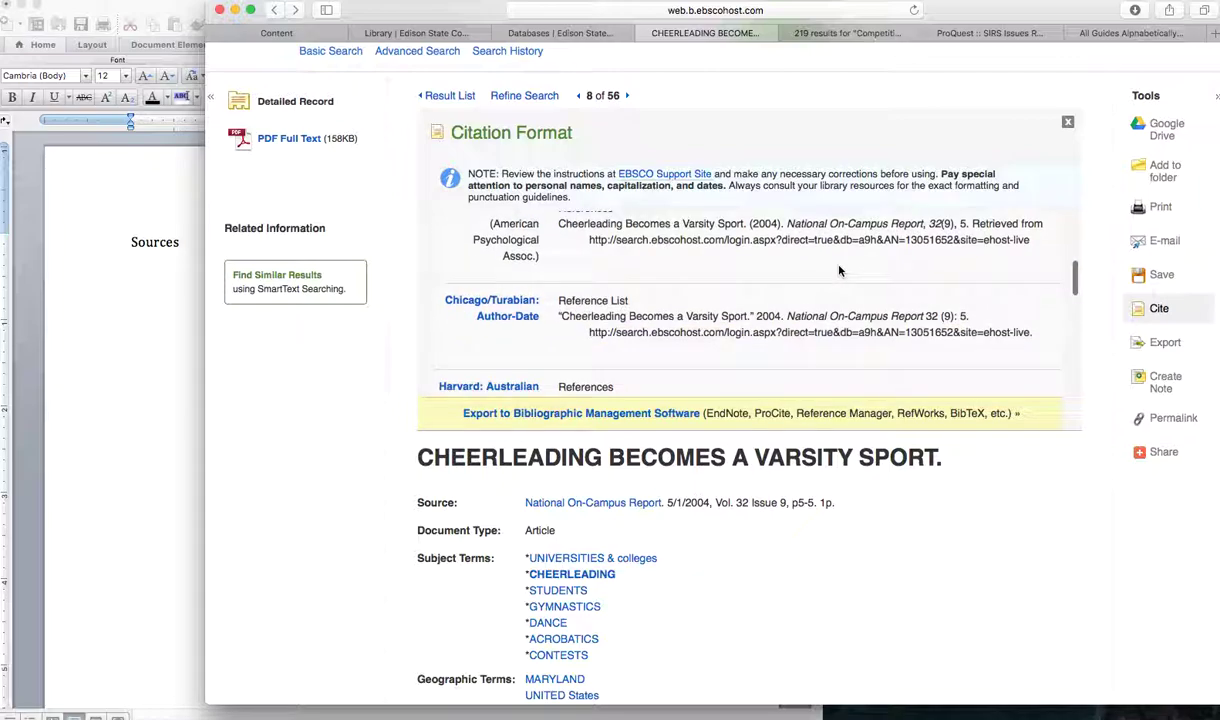
scroll(839, 270, "down", 5)
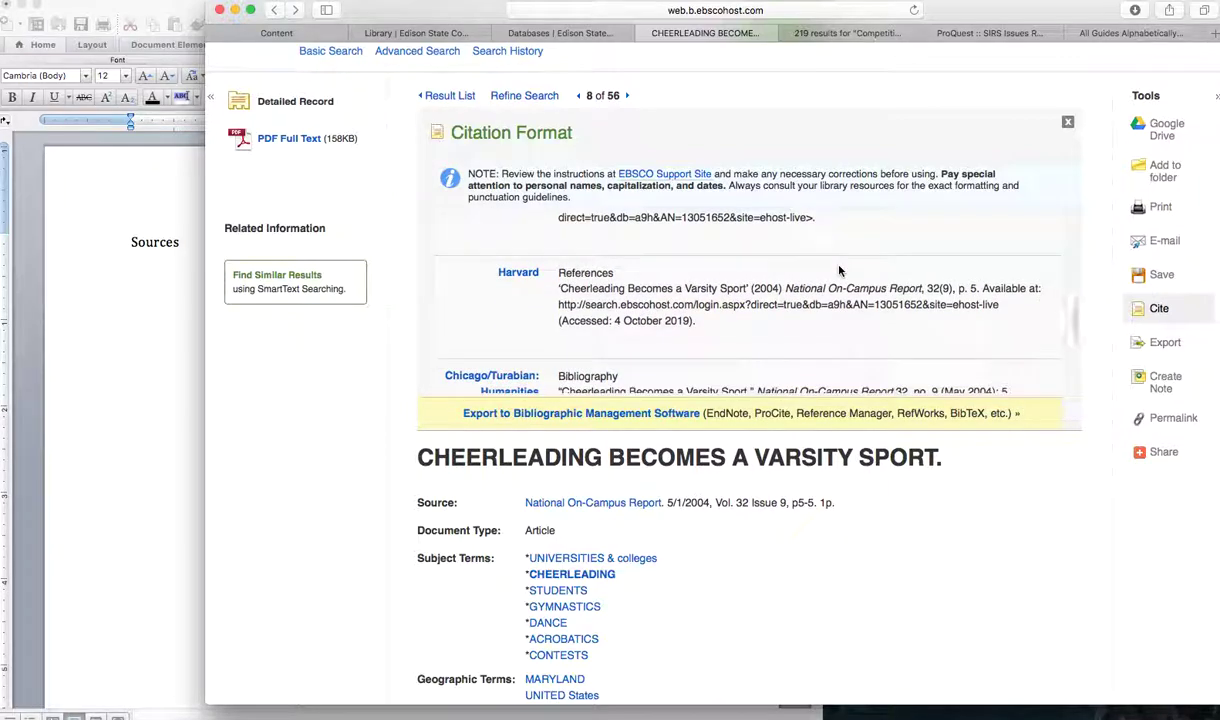
scroll(839, 270, "down", 5)
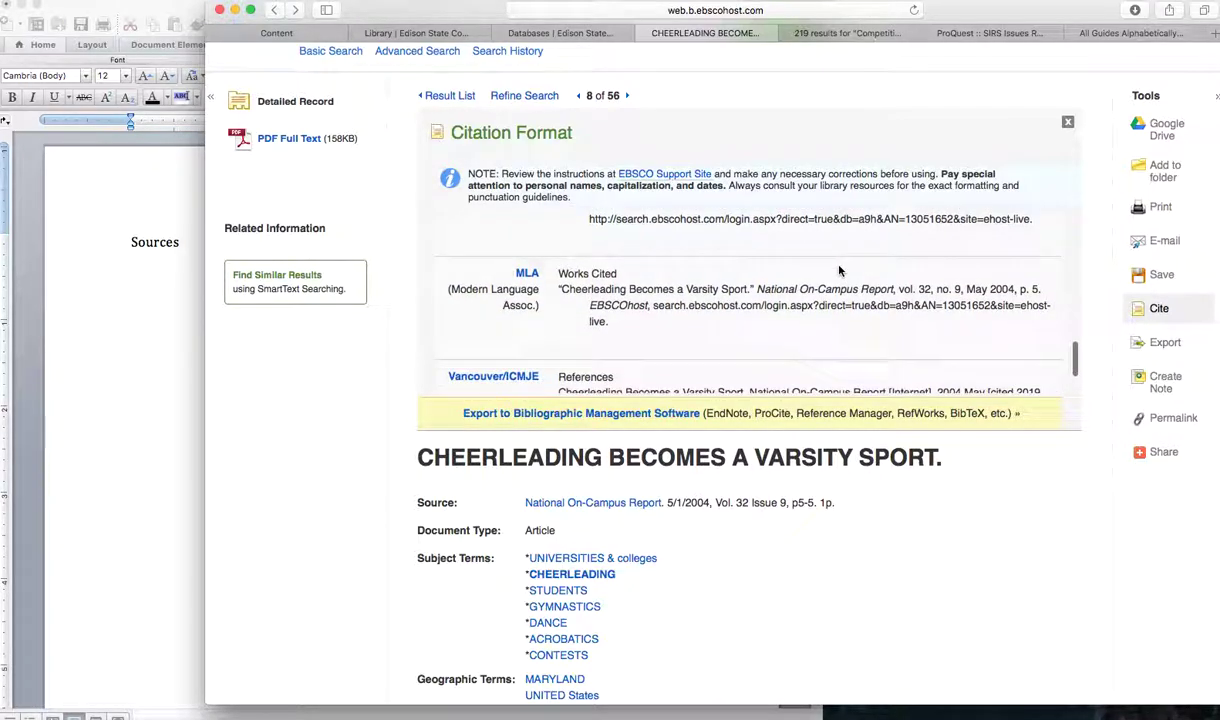
scroll(839, 270, "up", 1)
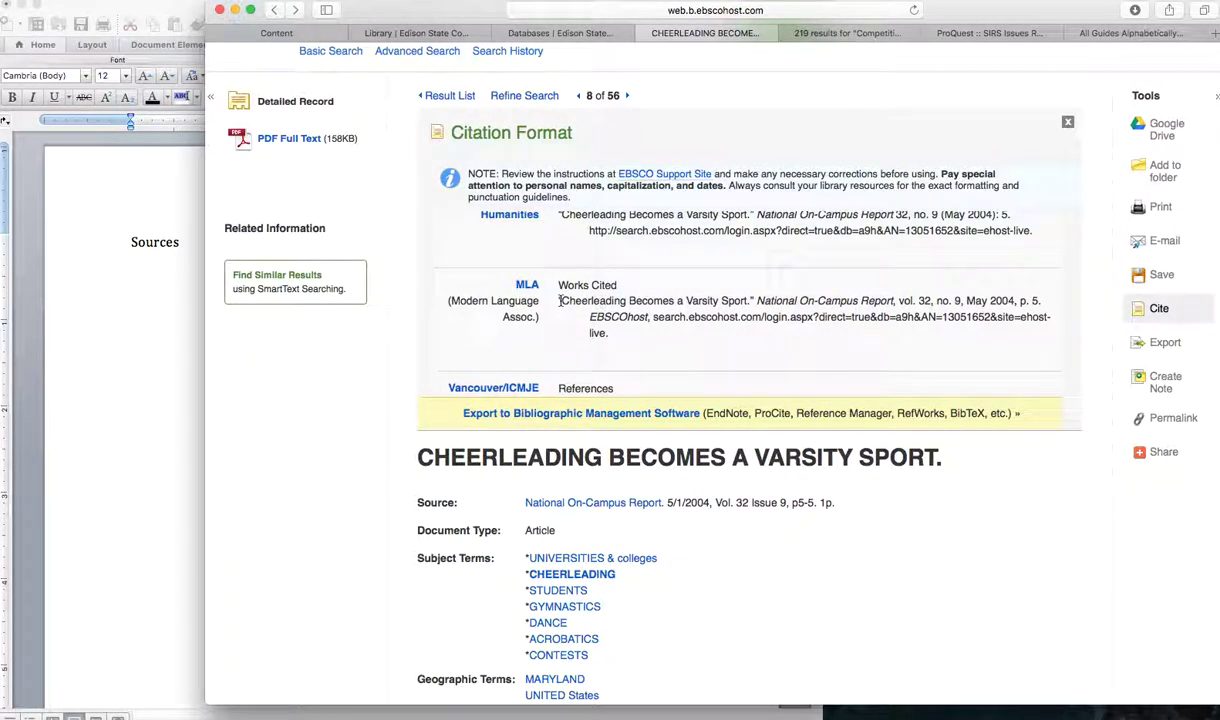
Copy the complete MLA citation and paste it under the "Sources" heading in the Word document.
left_click_drag(560, 300, 657, 330)
left_click(635, 323)
left_click_drag(558, 298, 641, 333)
key("super+c")
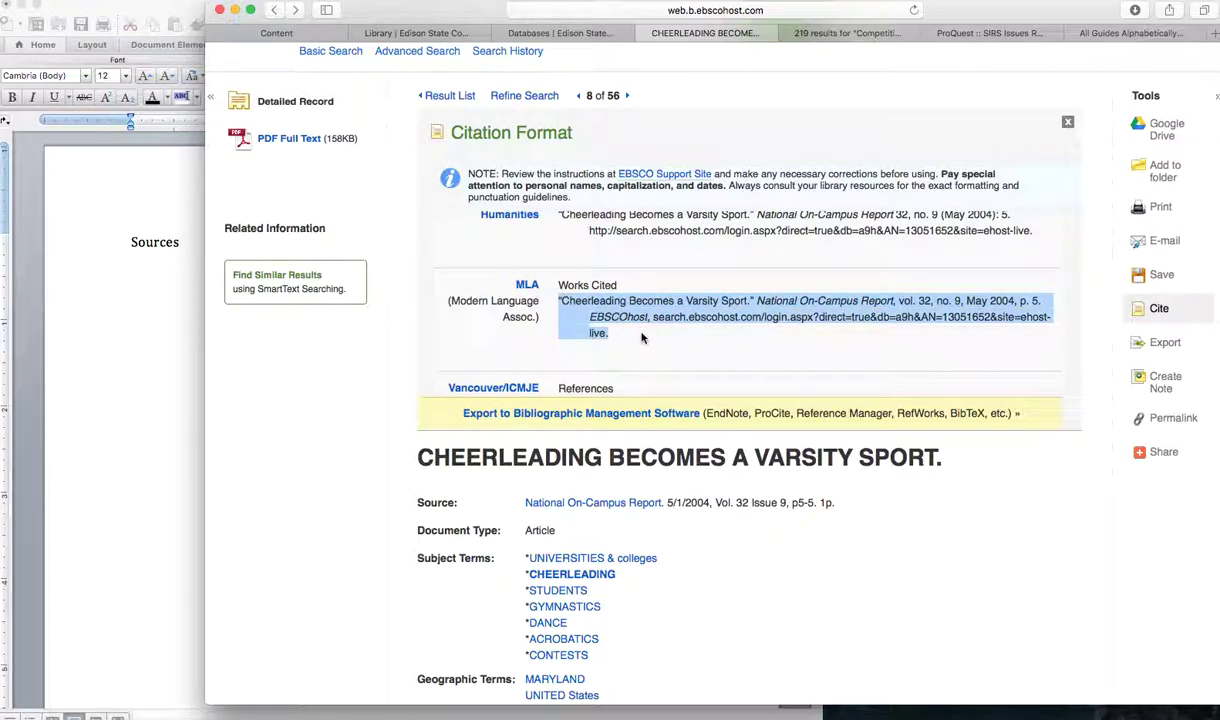
left_click(153, 283)
key("super+v")
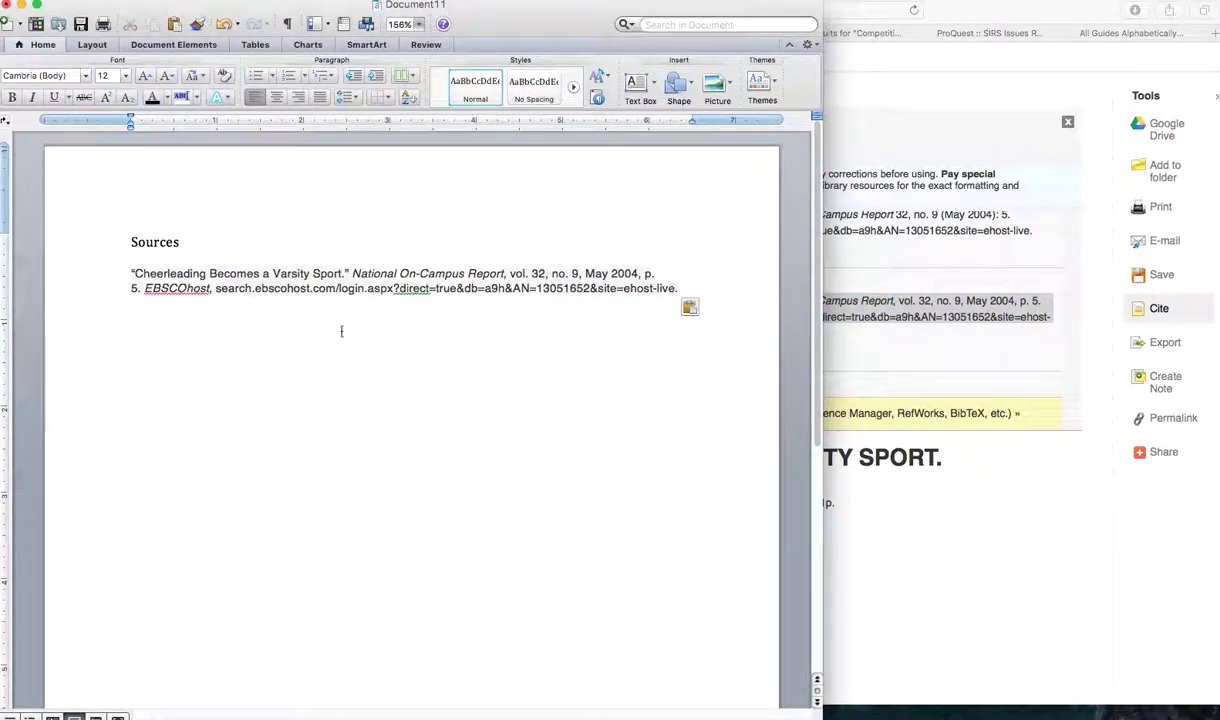
Replace the pasted citation with an unformatted text version using Paste Special.
left_click(633, 288)
left_click_drag(697, 289, 122, 271)
right_click(218, 287)
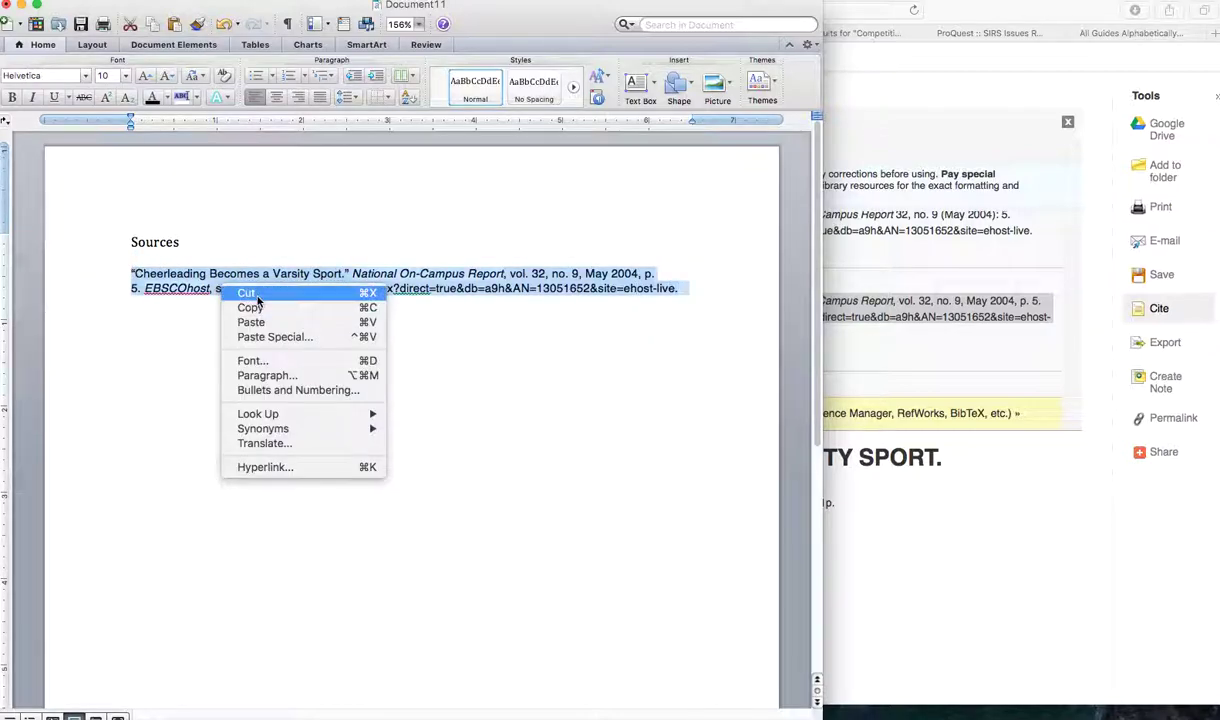
left_click(300, 337)
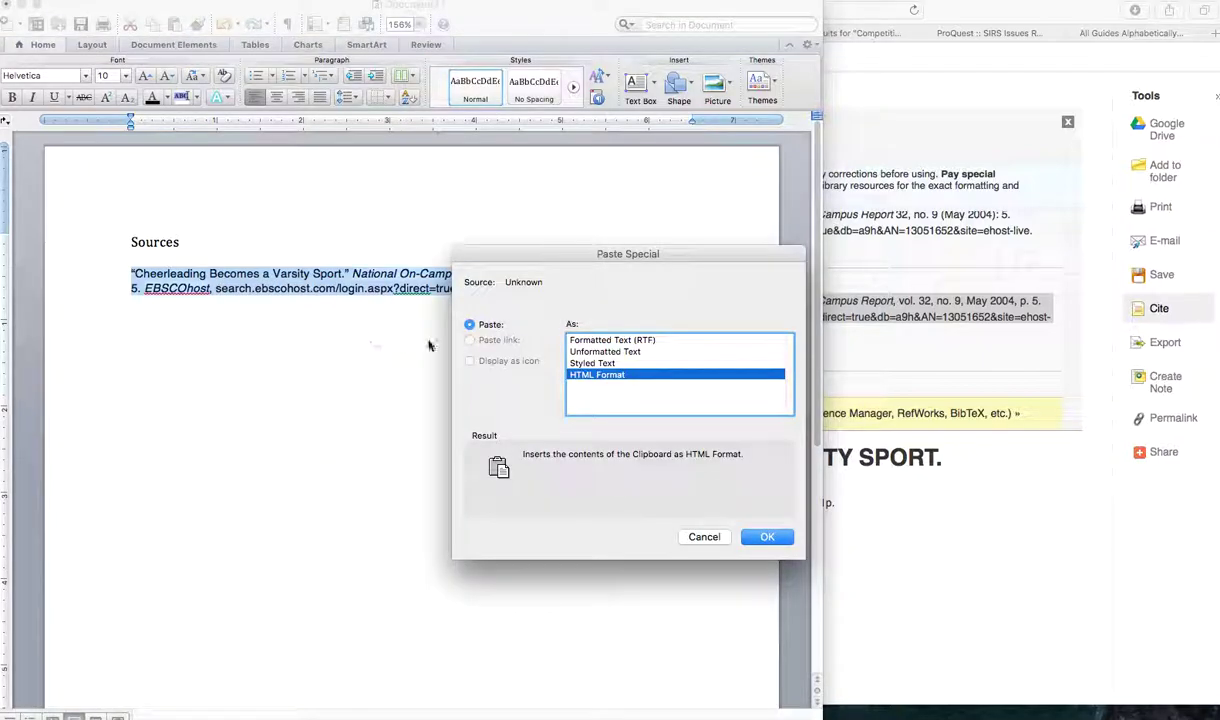
left_click(631, 352)
left_click(767, 537)
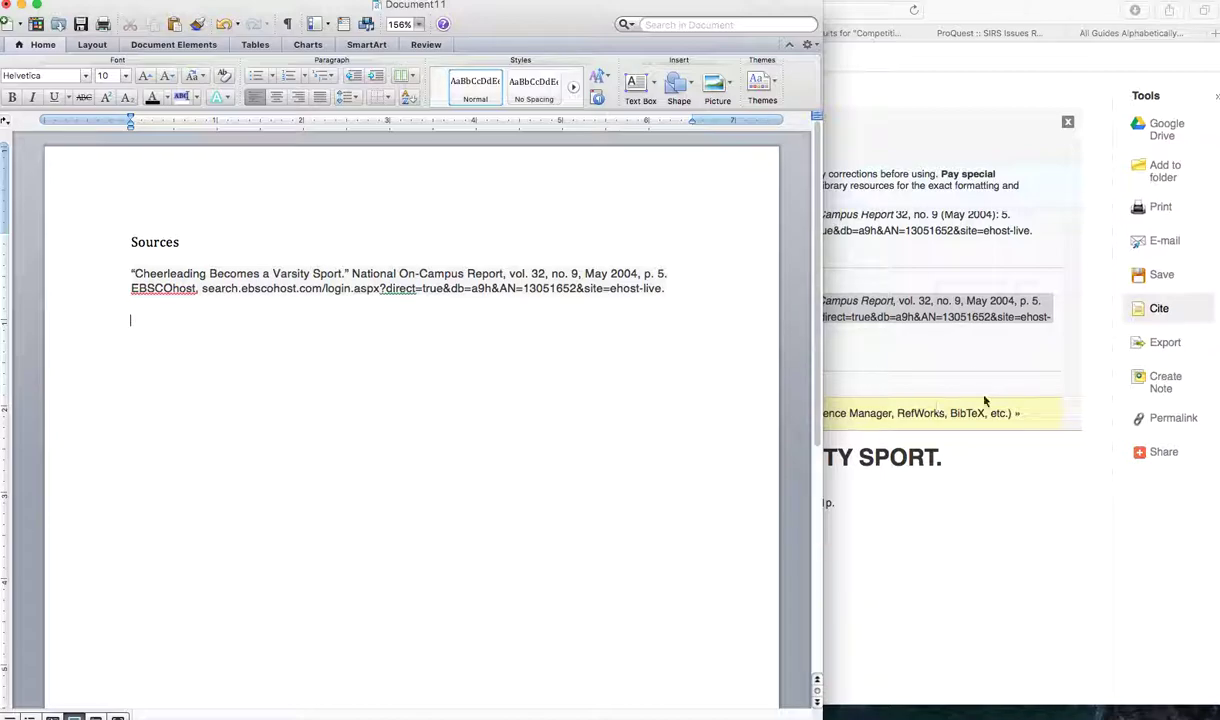
Copy the article's abstract from its EBSCOhost record into the Word document below the citation, with the label "Abstract:".
left_click(913, 350)
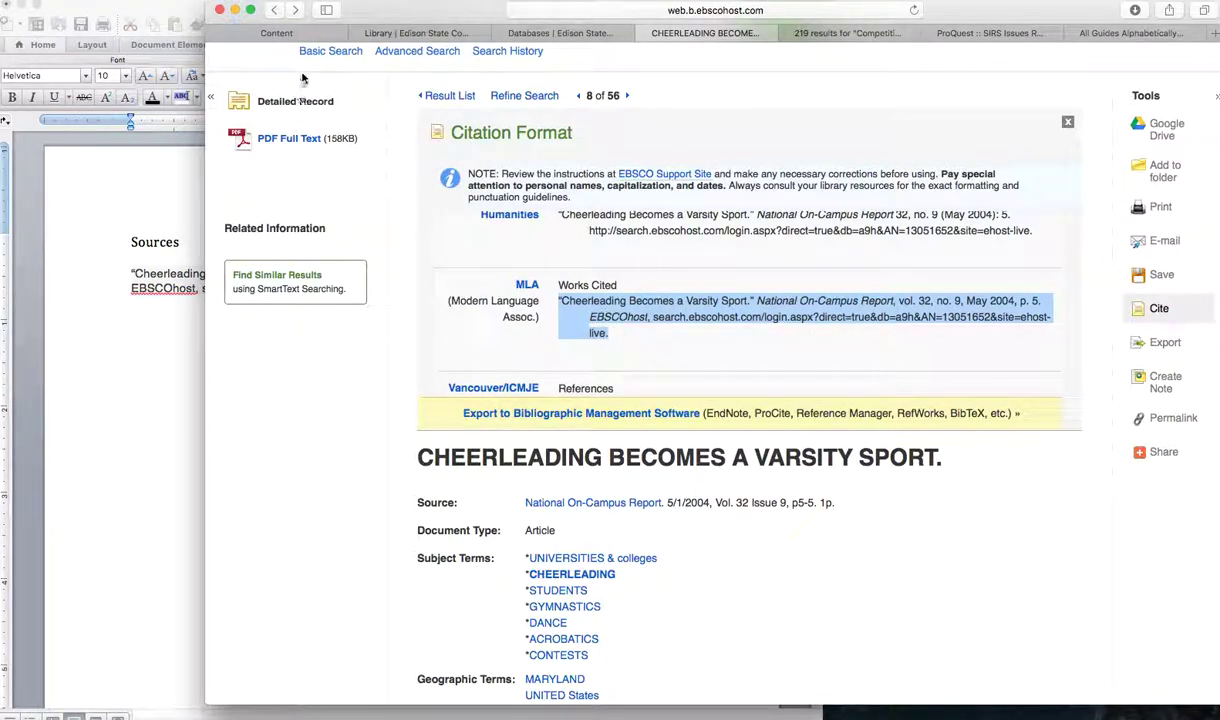
left_click(273, 10)
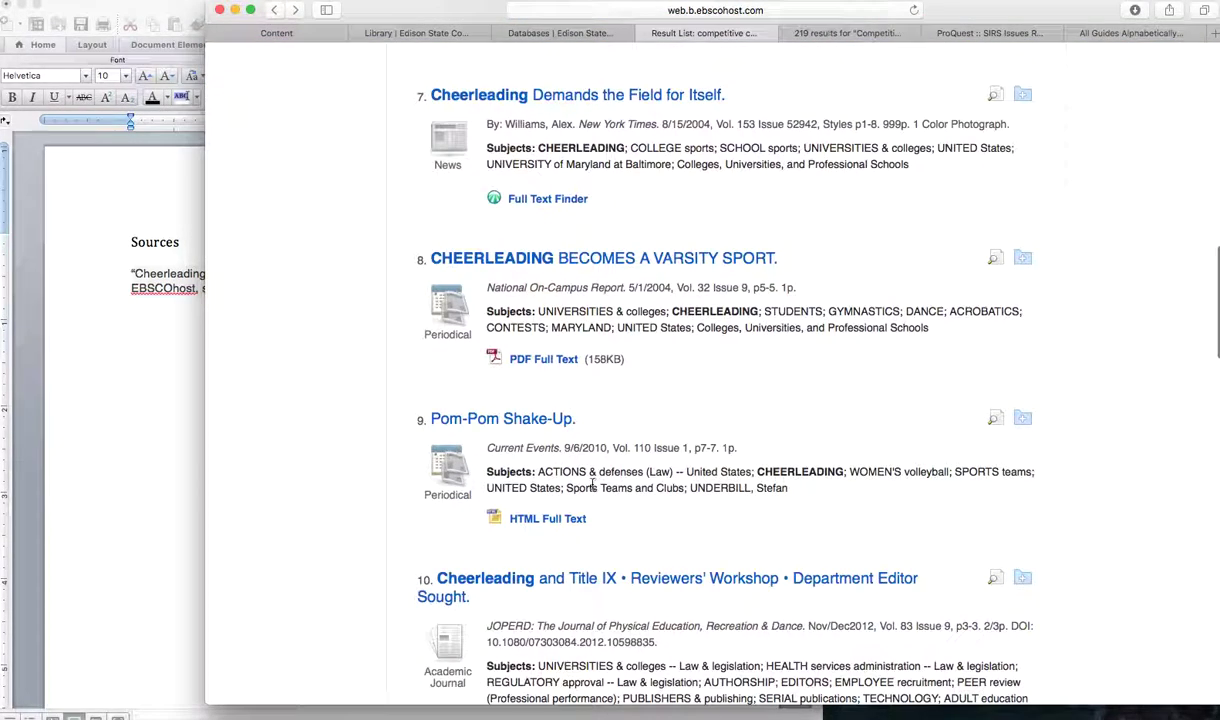
left_click(297, 10)
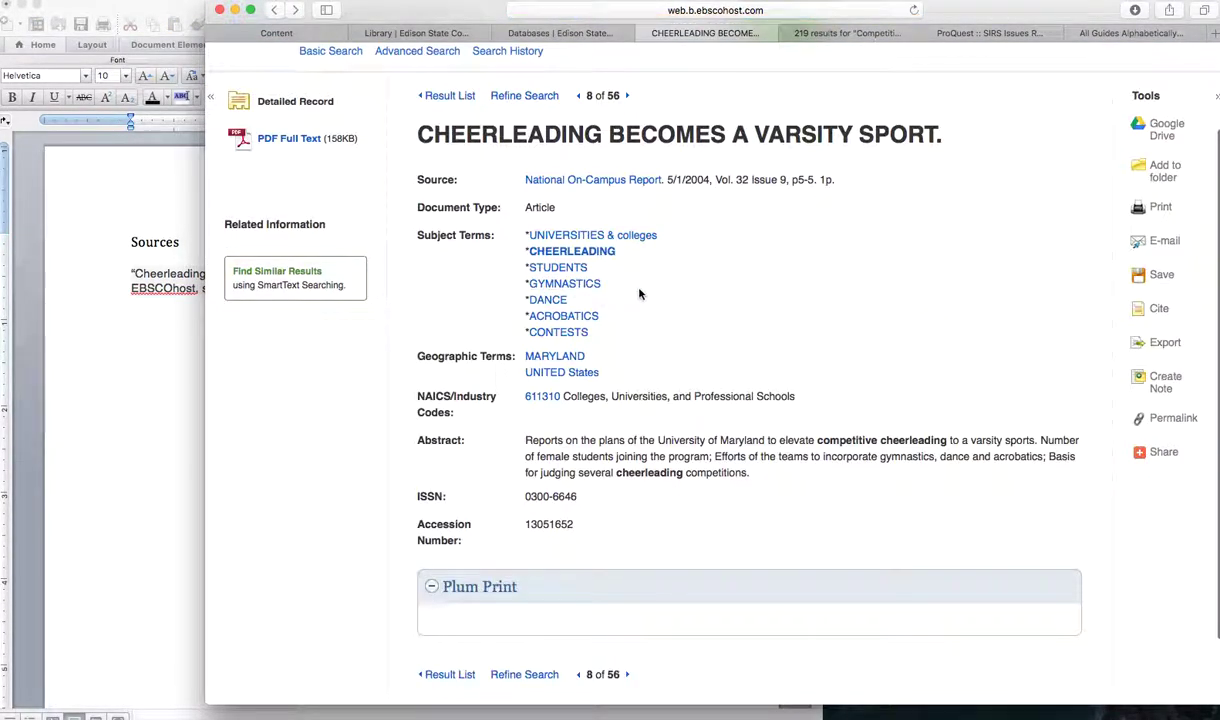
scroll(505, 430, "up", 1)
mouse_move(418, 448)
left_mouse_down()
mouse_move(755, 488)
mouse_move(410, 445)
left_mouse_up()
left_click(488, 441)
left_click_drag(527, 455, 781, 483)
left_click(80, 391)
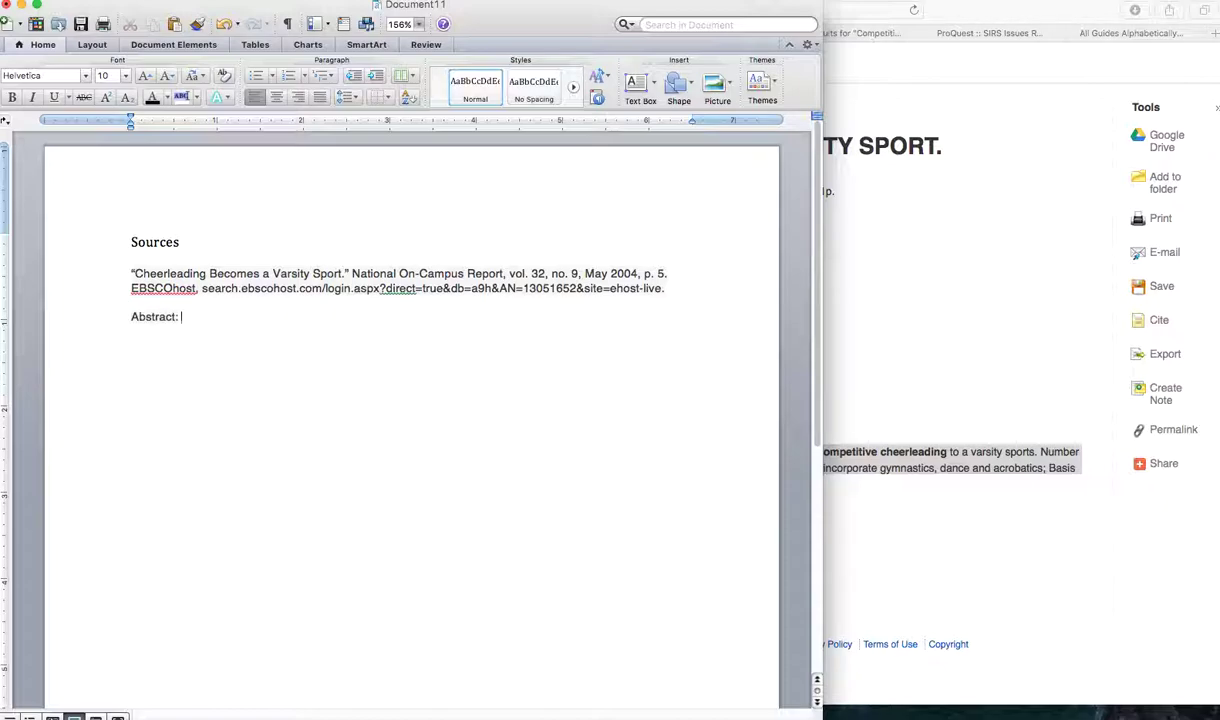
key("super+v")
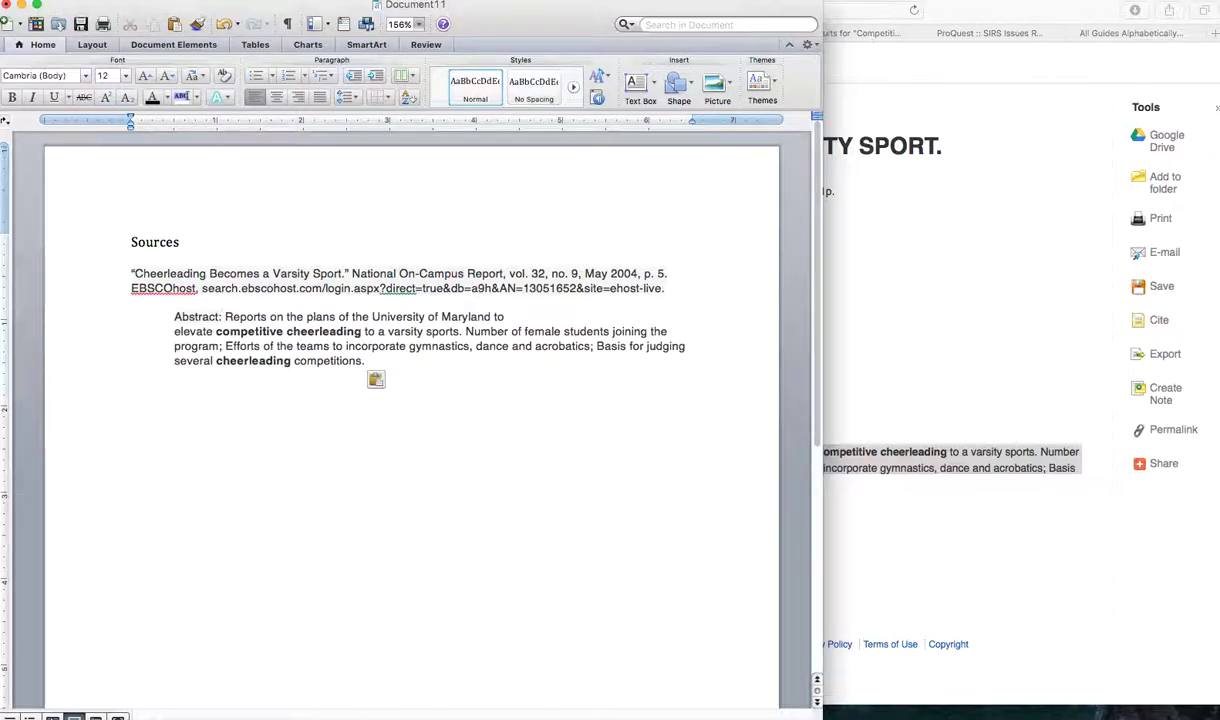
Generate the article's permalink in EBSCOhost, paste it below the abstract in Word, and switch back to Safari.
left_click(863, 327)
left_click(1172, 430)
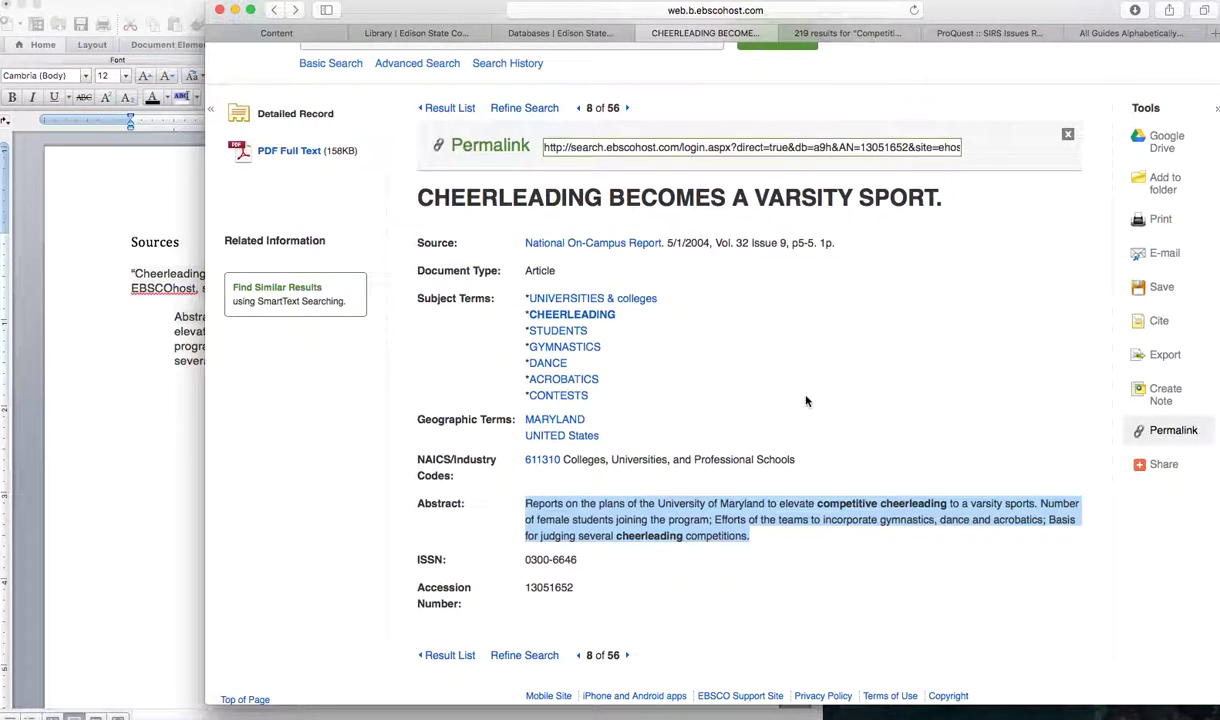
left_click(598, 150)
key("super+c")
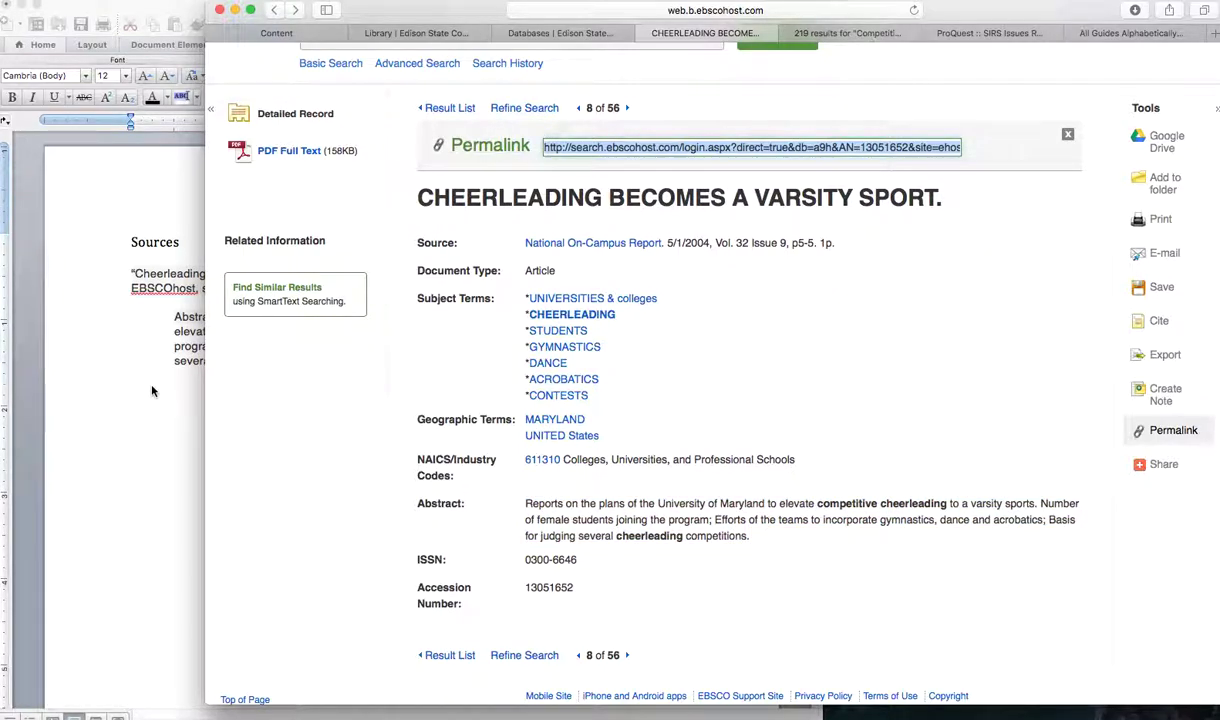
left_click(152, 387)
key("super+v")
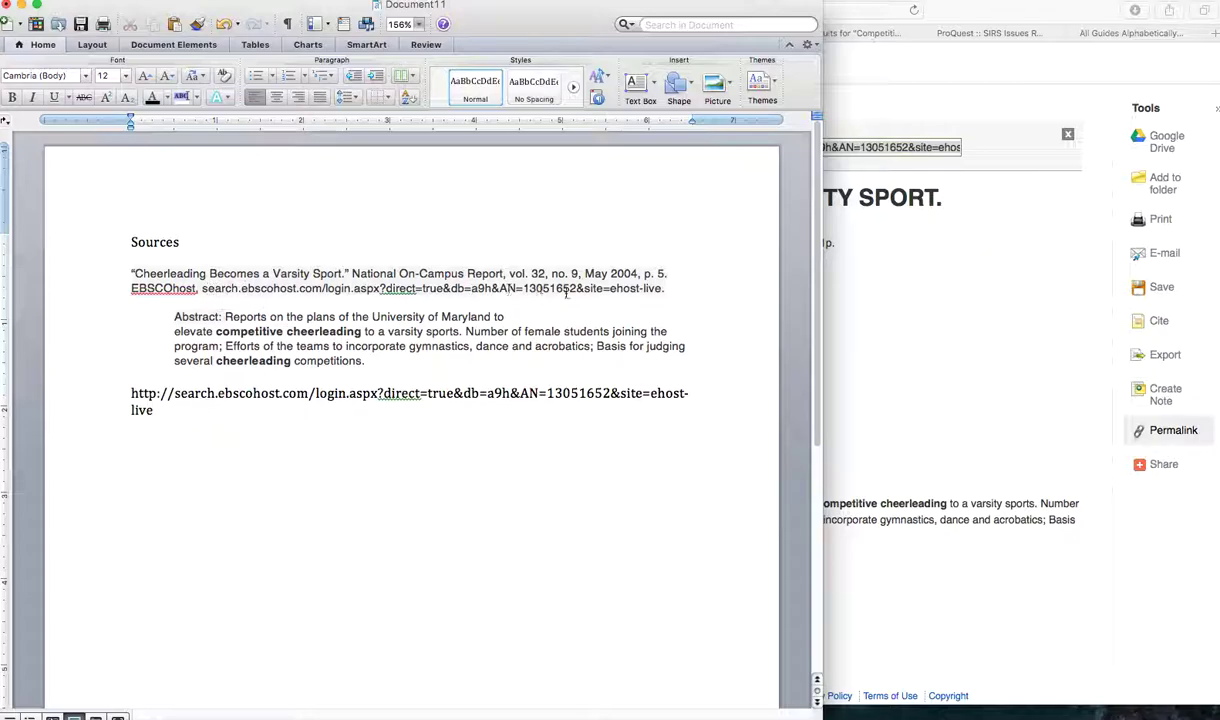
left_click(888, 352)
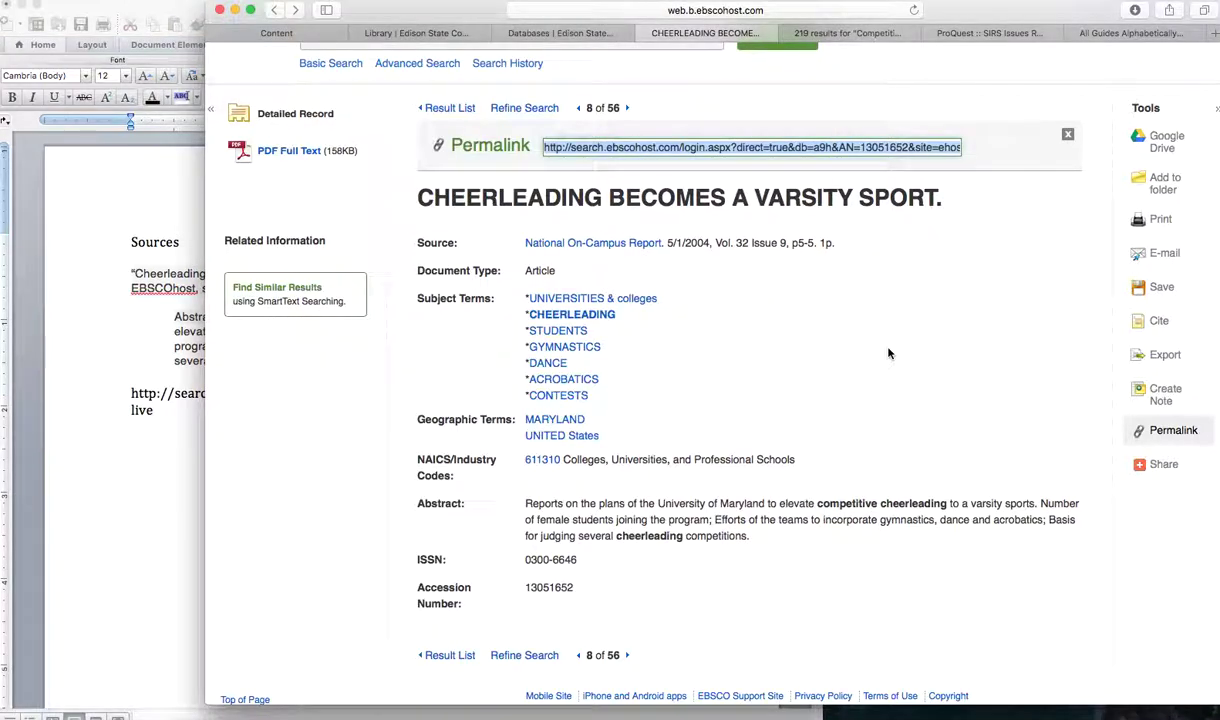
Copy the EBSCOhost record's web address from the browser and paste it below the permalink in the Word document.
left_click(755, 9)
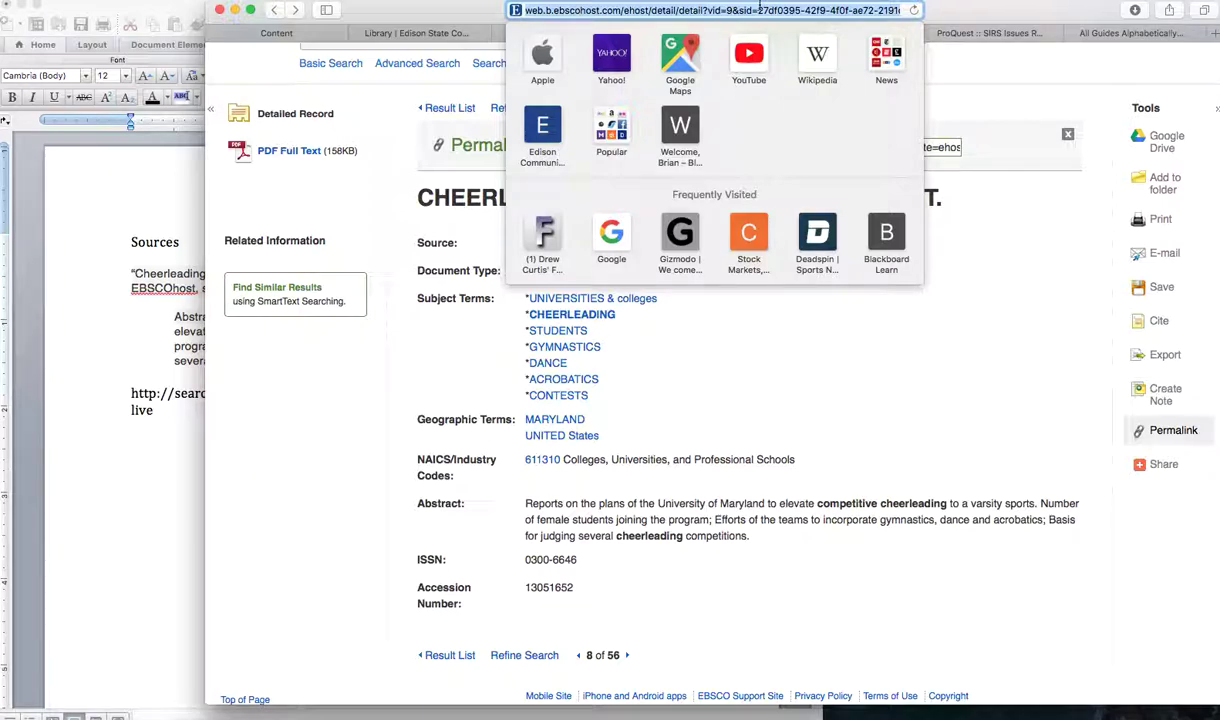
left_click(163, 493)
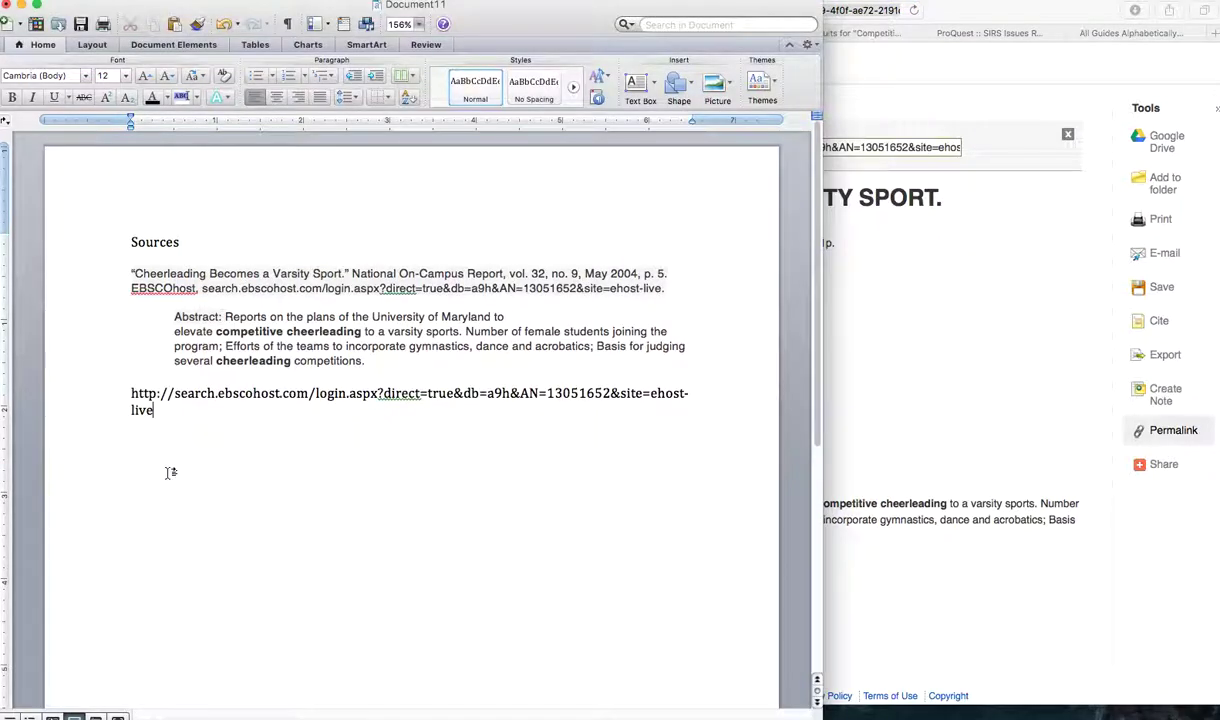
key("Return")
key("super+v")
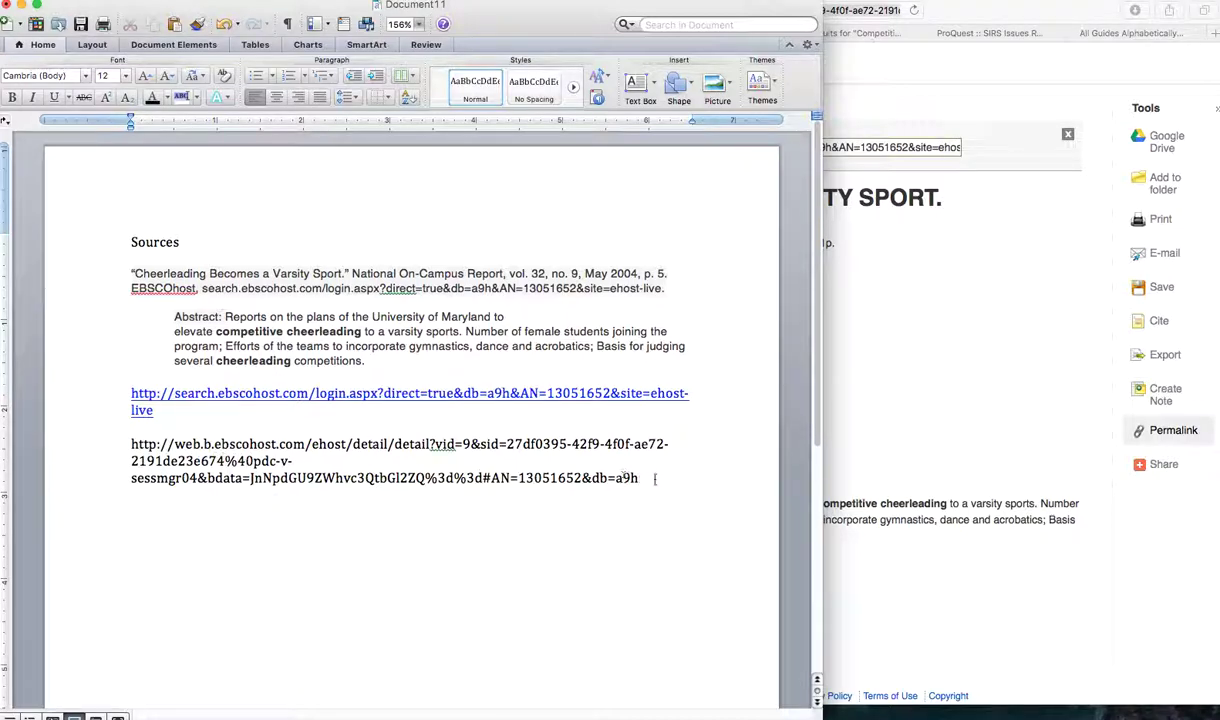
Delete the pasted browser address below the permalink in Word.
left_click_drag(640, 478, 503, 449)
left_click_drag(648, 478, 133, 450)
key("BackSpace")
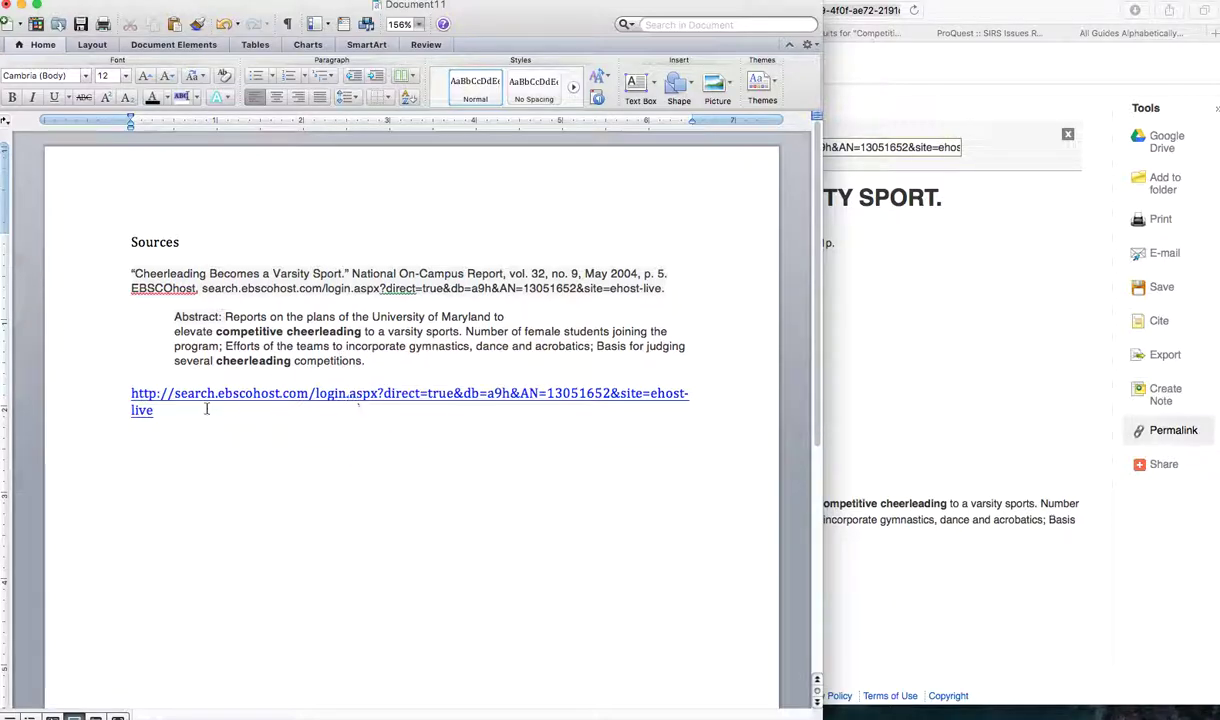
Review the permalink, citation and abstract of the first source in the Word document.
left_click_drag(174, 414, 131, 393)
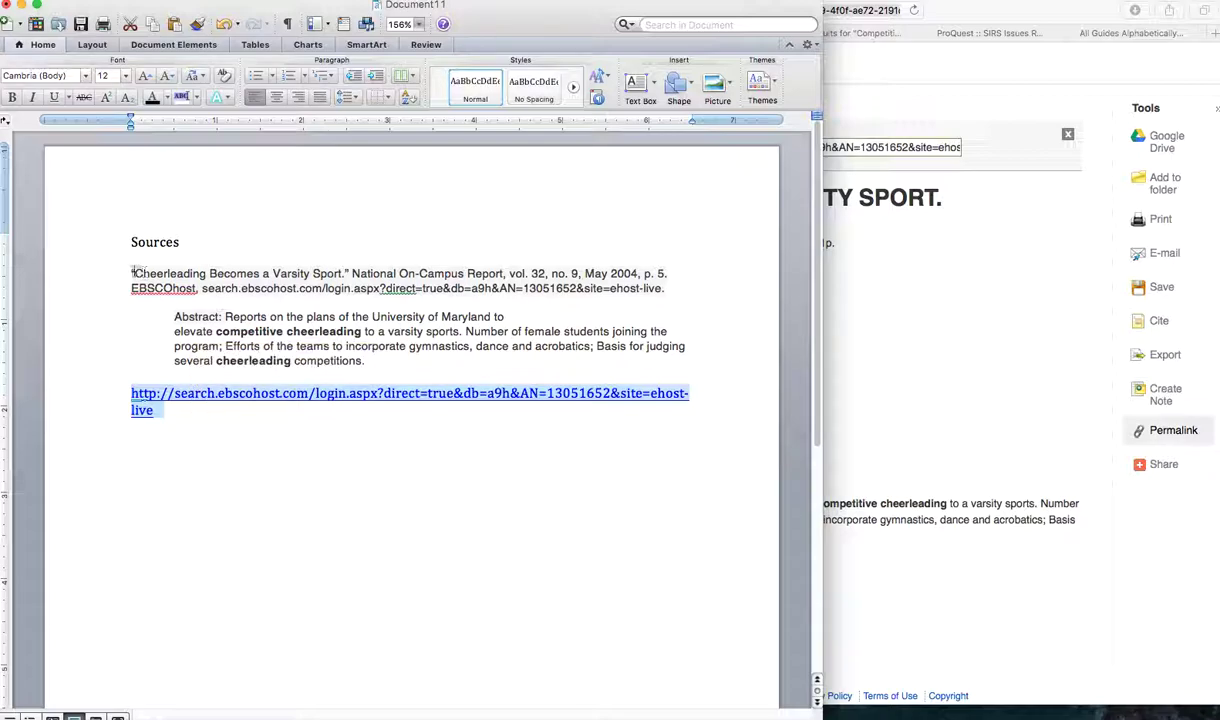
left_click_drag(133, 273, 673, 297)
left_click(620, 344)
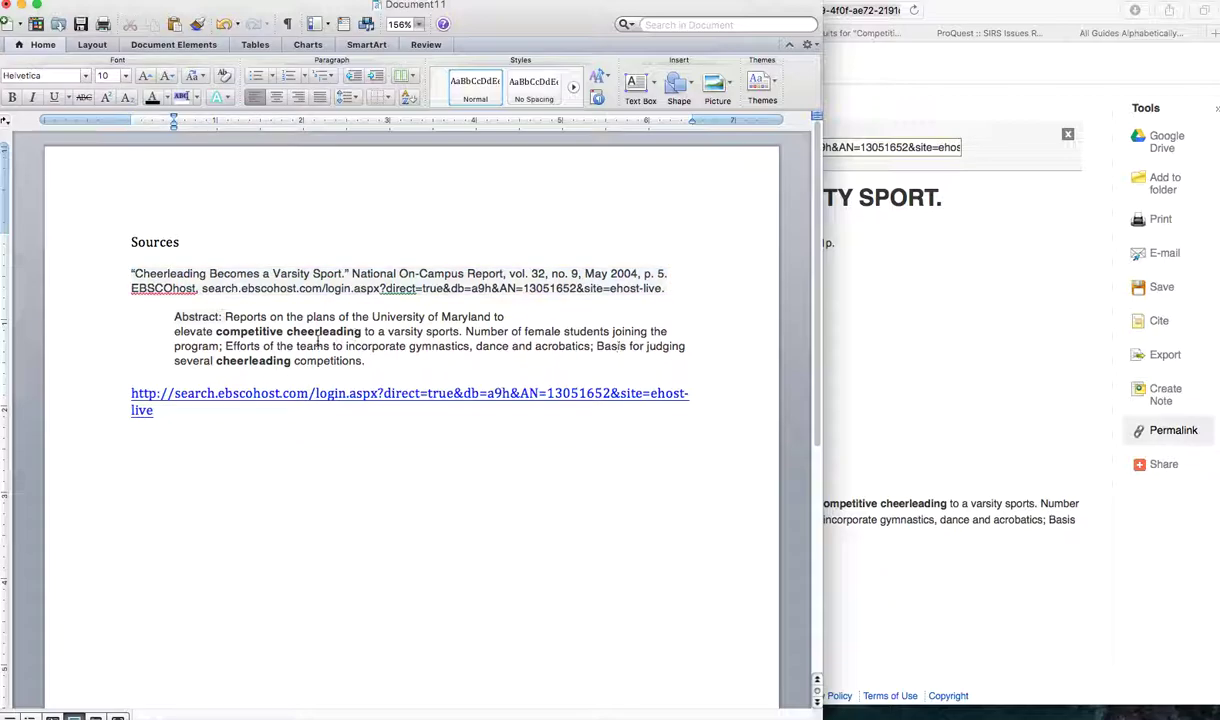
left_click_drag(224, 317, 397, 360)
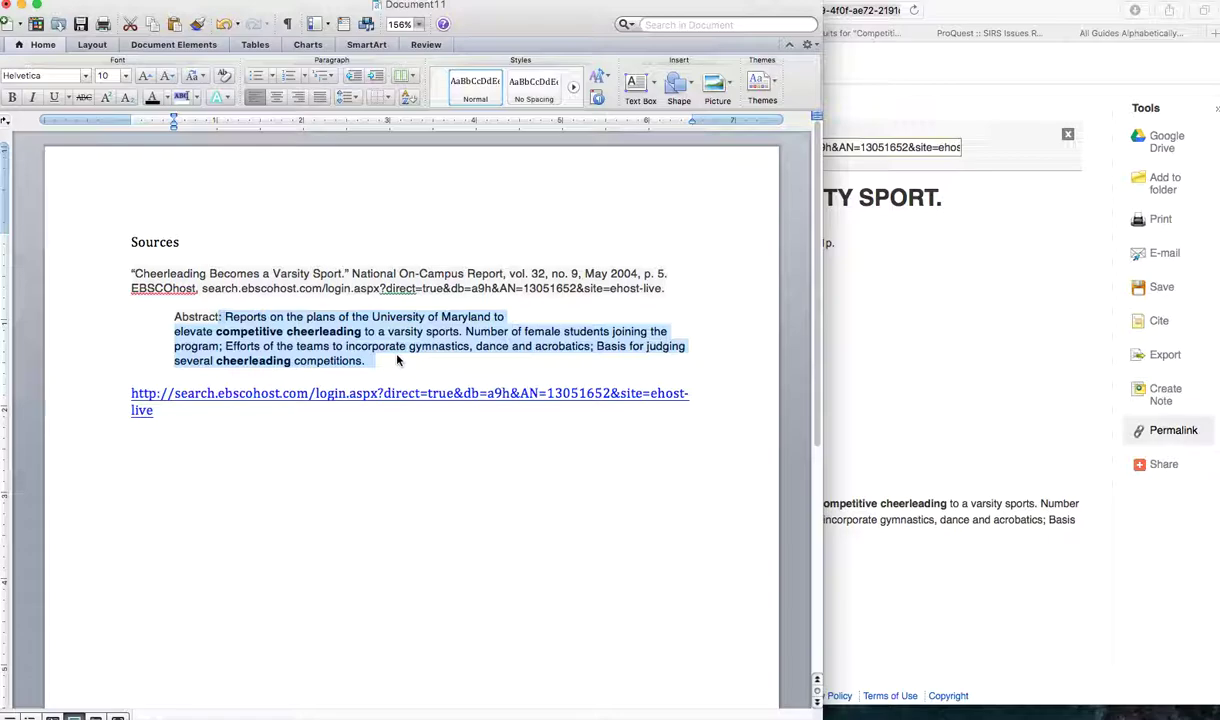
left_click(262, 428)
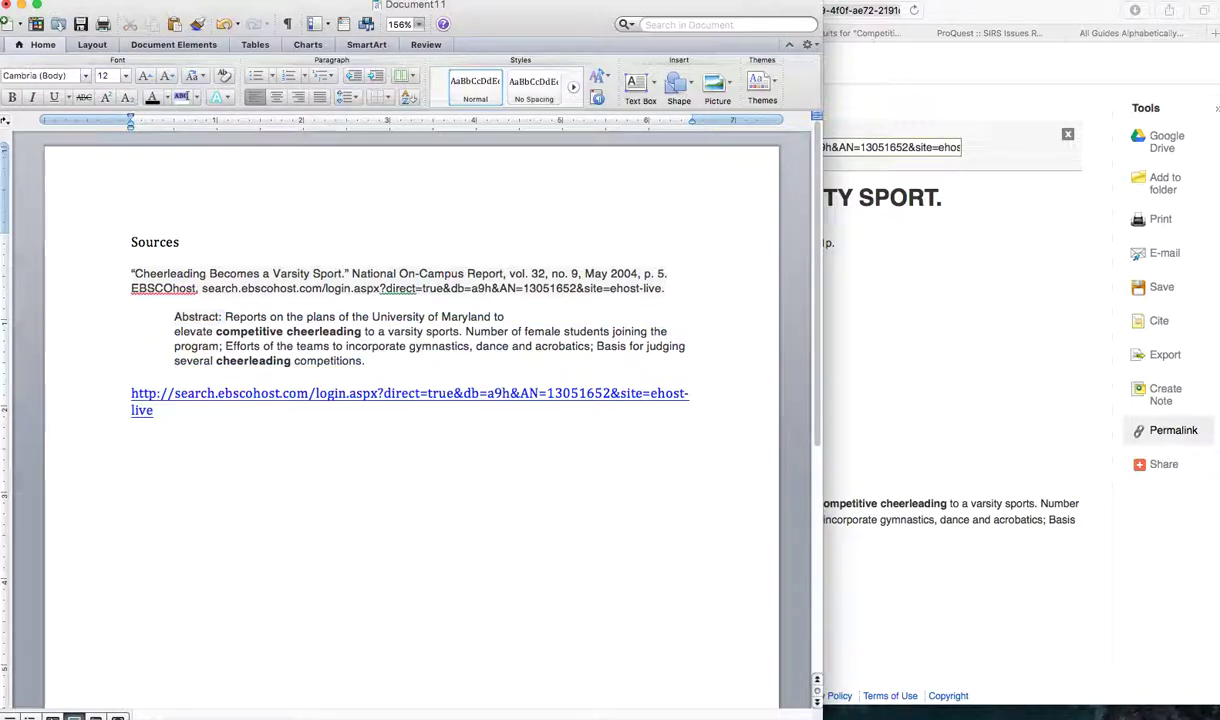
Switch to Safari, open the first Nexis Uni result, and copy its full headline into Word below the EBSCOhost permalink.
left_click(953, 389)
left_click(860, 33)
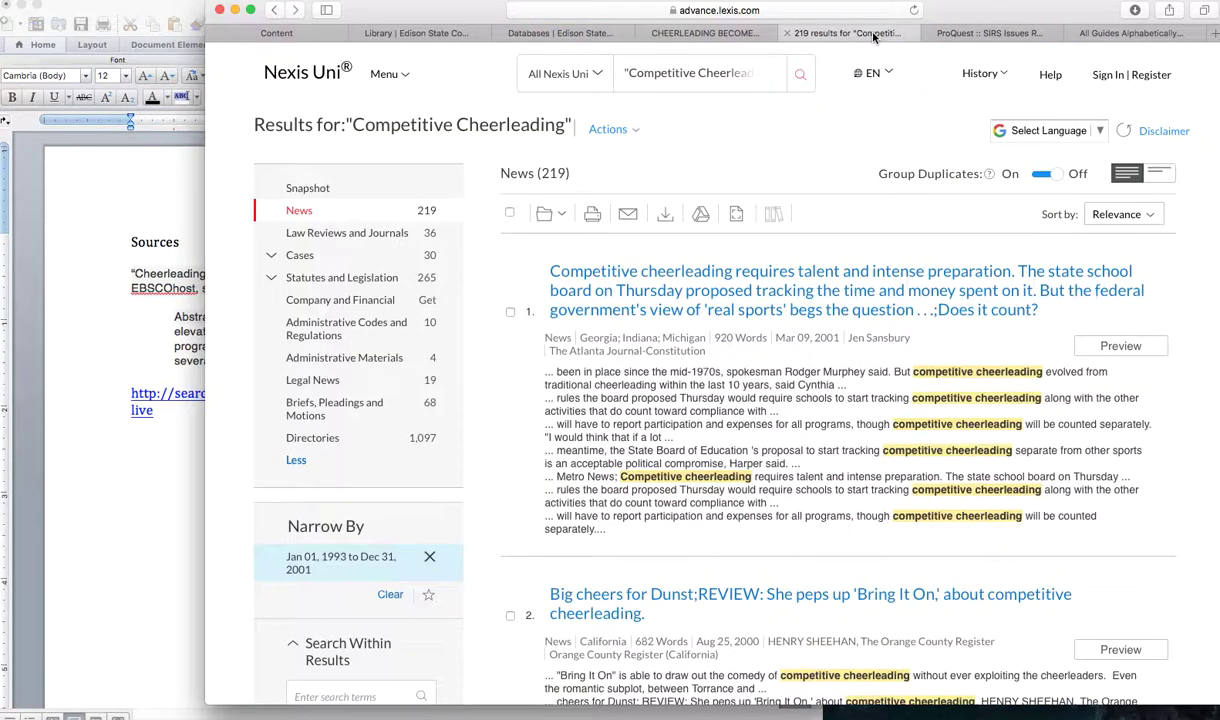
left_click(736, 307)
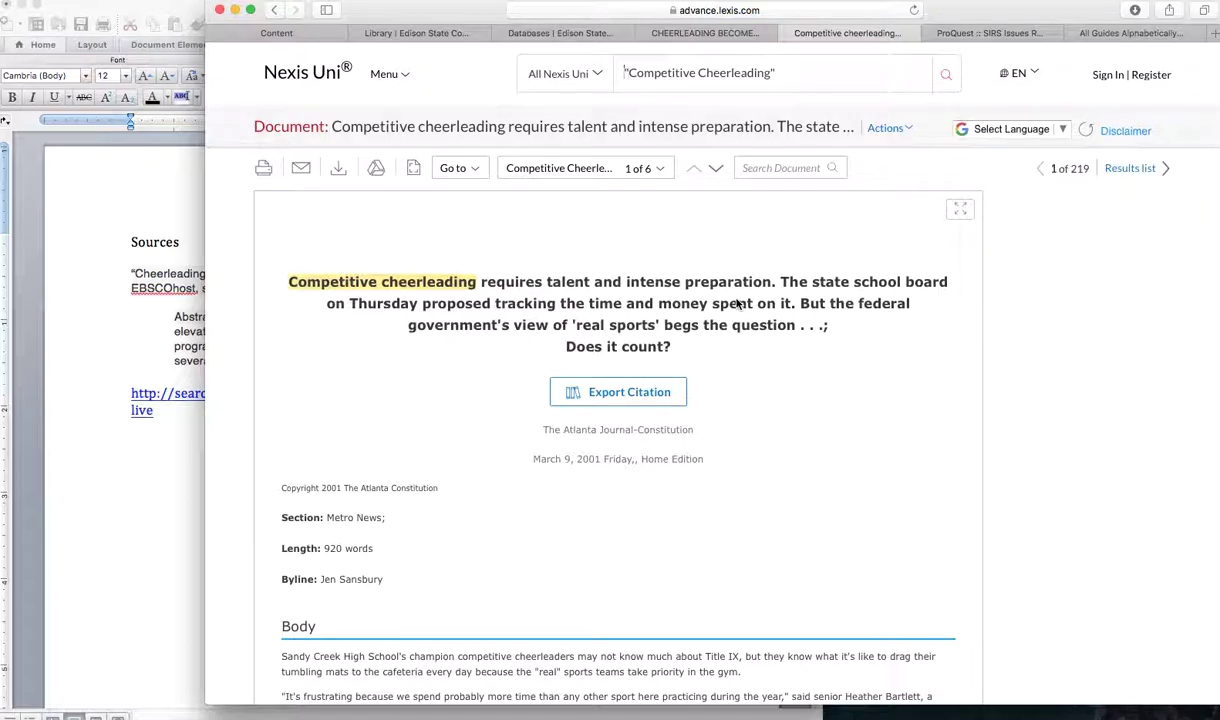
left_click_drag(275, 280, 774, 341)
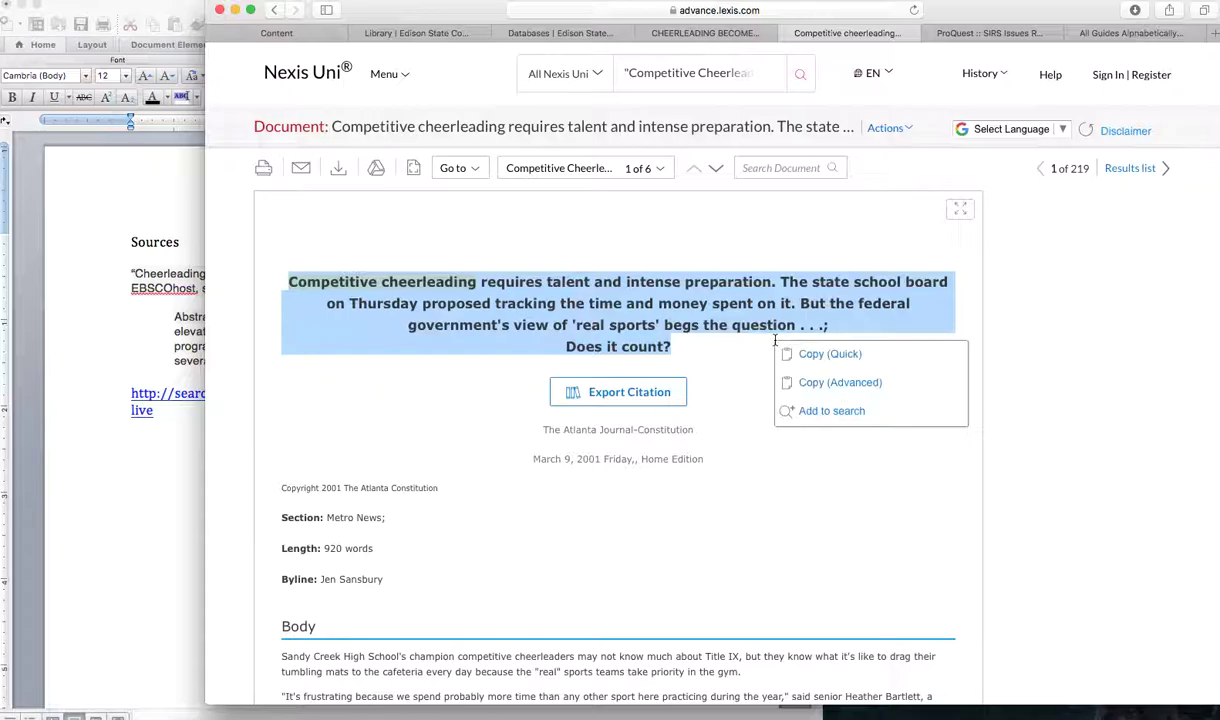
left_click(103, 512)
type("Competitive cheerleading requires talent and intense preparation. The state school board on Thursday proposed tracking the time and money spent on it. But the federal government's view of 'real sports' begs the question . . . ; Does it count?")
Return to Safari and look through the whole Nexis Uni article, including its classification details.
left_click(877, 565)
scroll(757, 567, "down", 10)
scroll(757, 567, "down", 10)
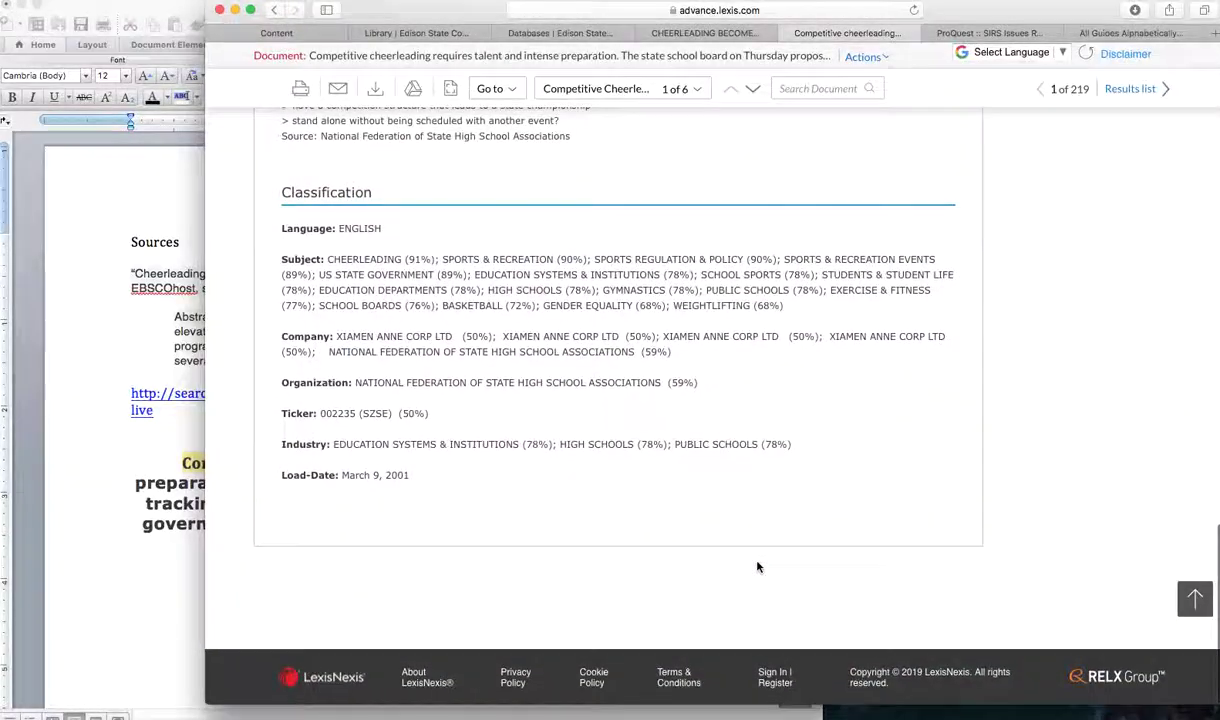
scroll(757, 567, "up", 20)
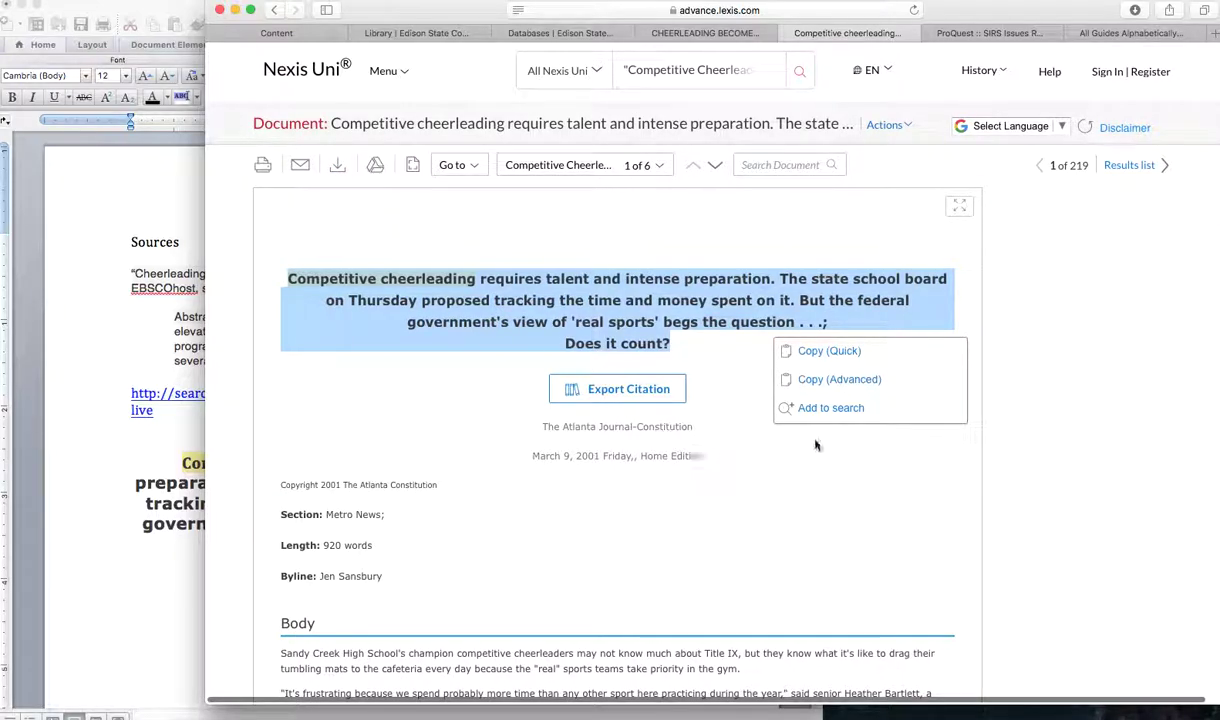
left_click(768, 495)
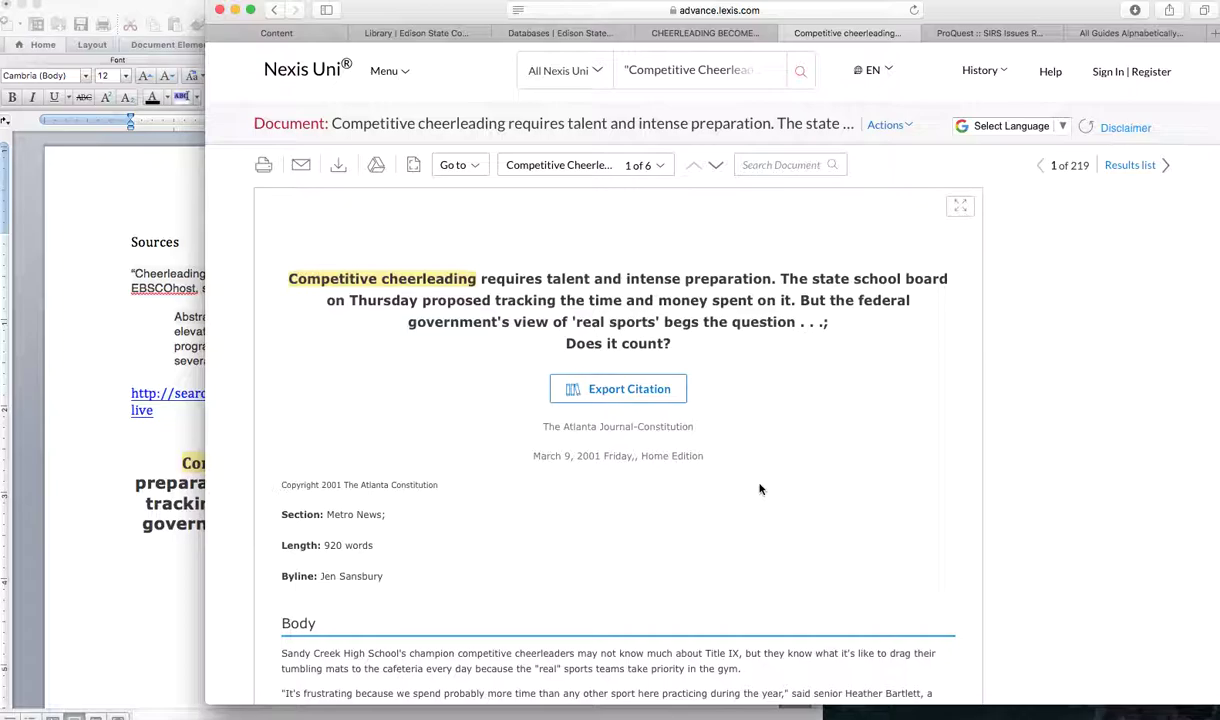
scroll(760, 489, "down", 10)
scroll(760, 489, "up", 10)
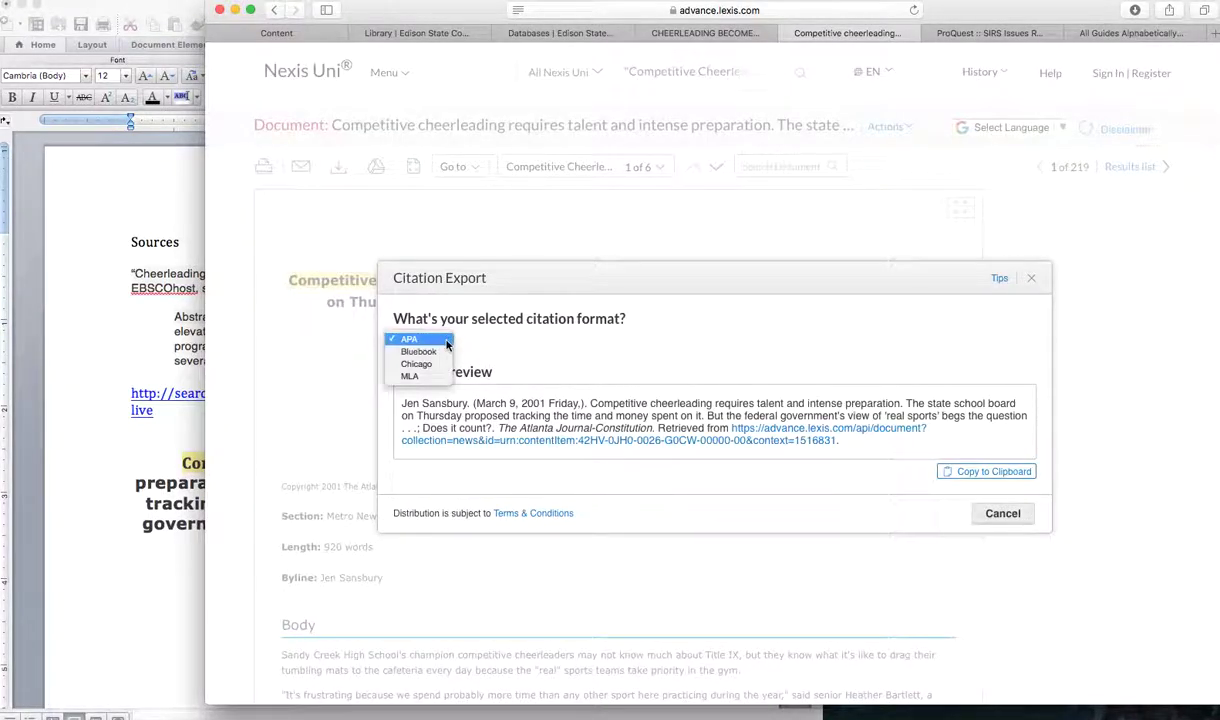
Export the article's citation in MLA format, copy it, and paste it above the headline in Word.
left_click(410, 376)
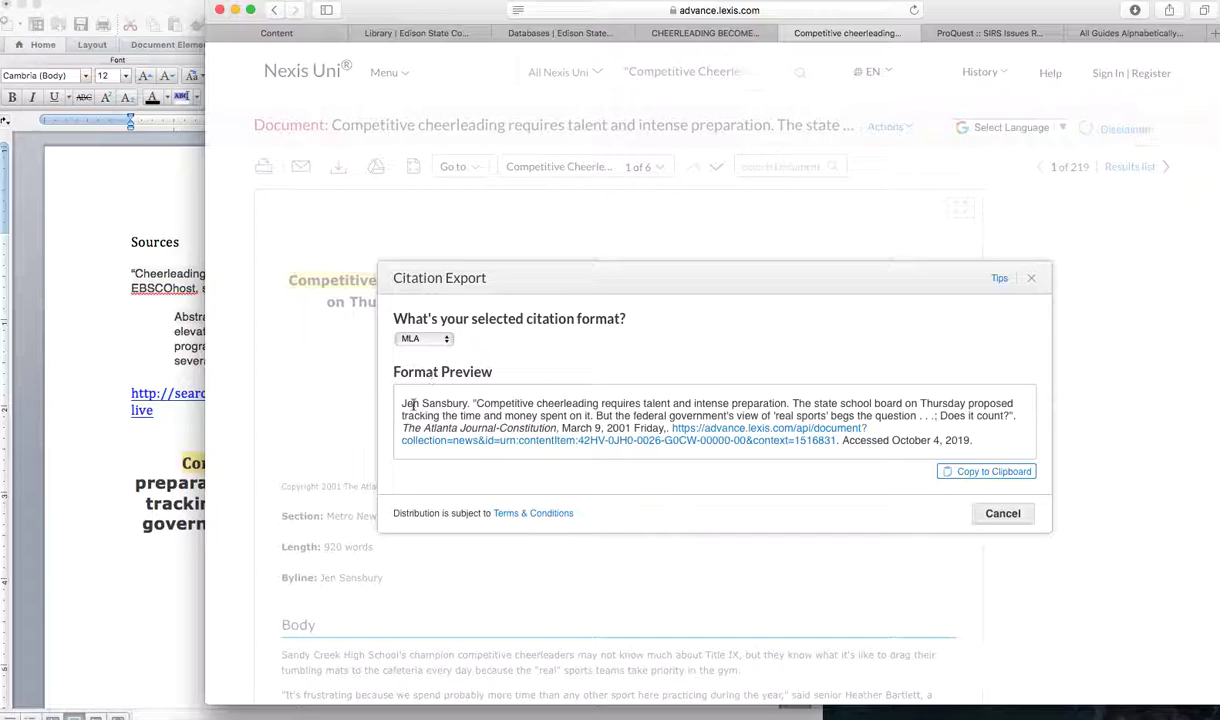
left_click_drag(403, 404, 977, 440)
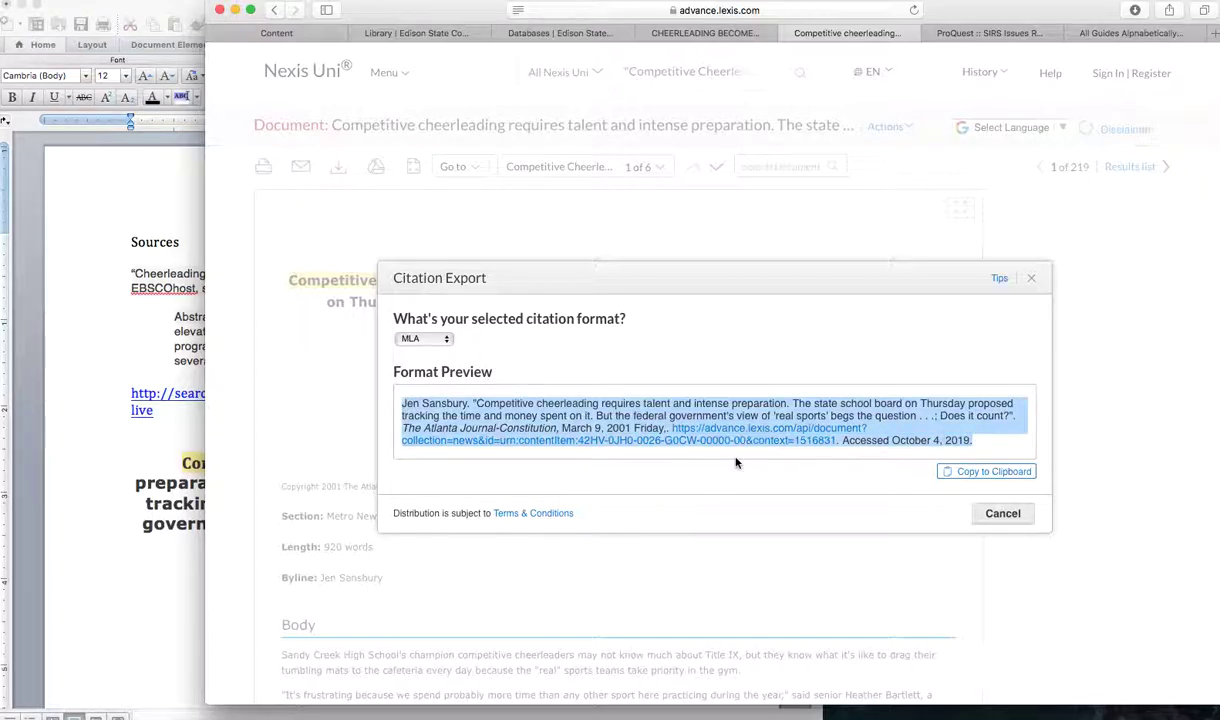
left_click(957, 474)
left_click(114, 540)
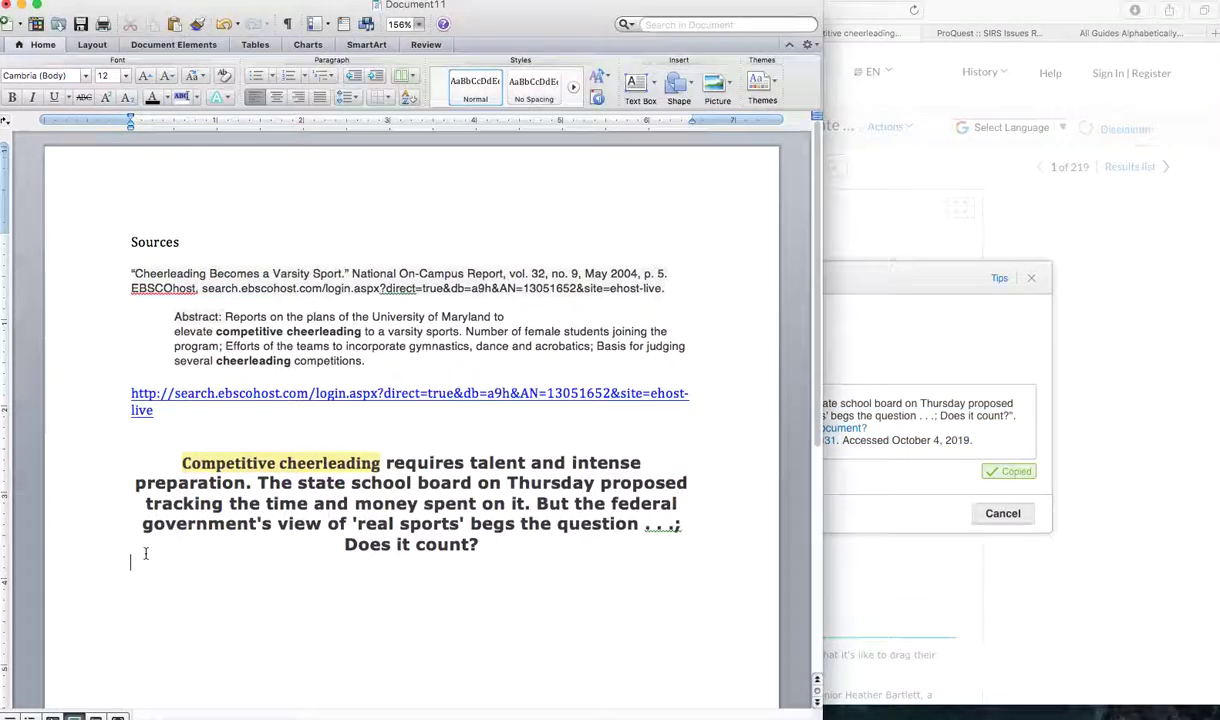
left_click(132, 448)
key("Return")
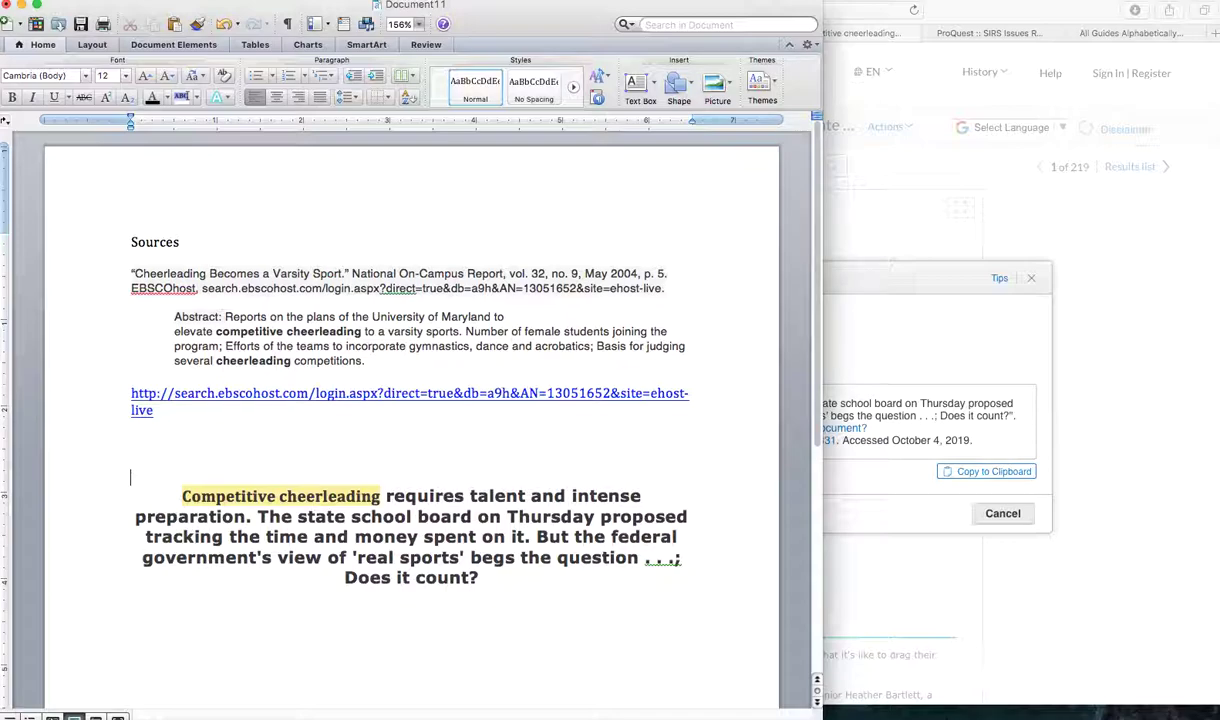
key("super+v")
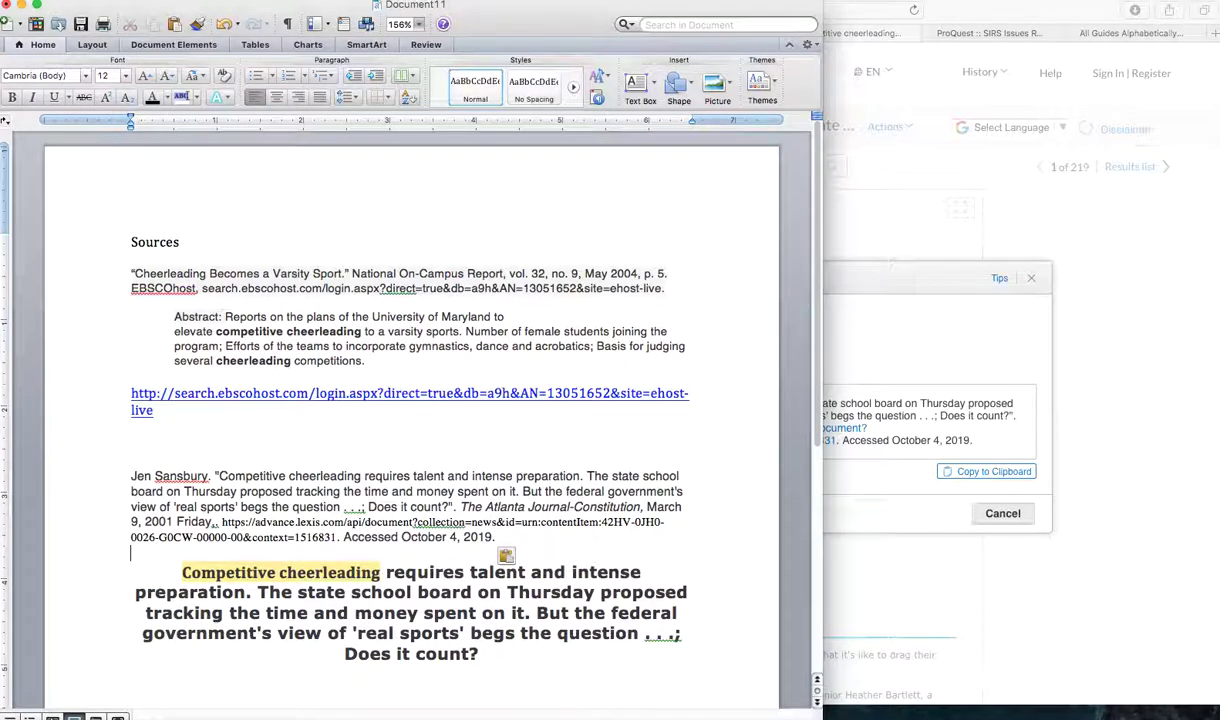
Compare the access date ending the pasted Nexis Uni citation with the end of the EBSCOhost citation.
left_click(524, 533)
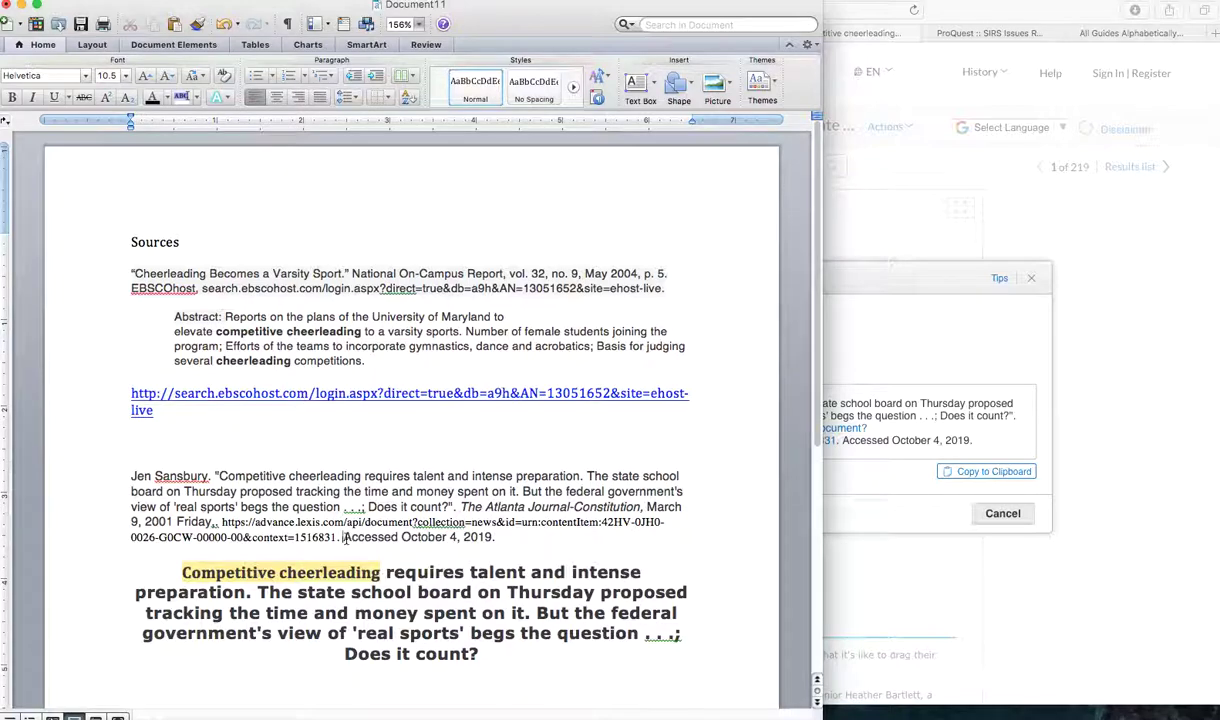
left_click_drag(345, 538, 496, 537)
left_click(673, 288)
left_click_drag(496, 537, 343, 537)
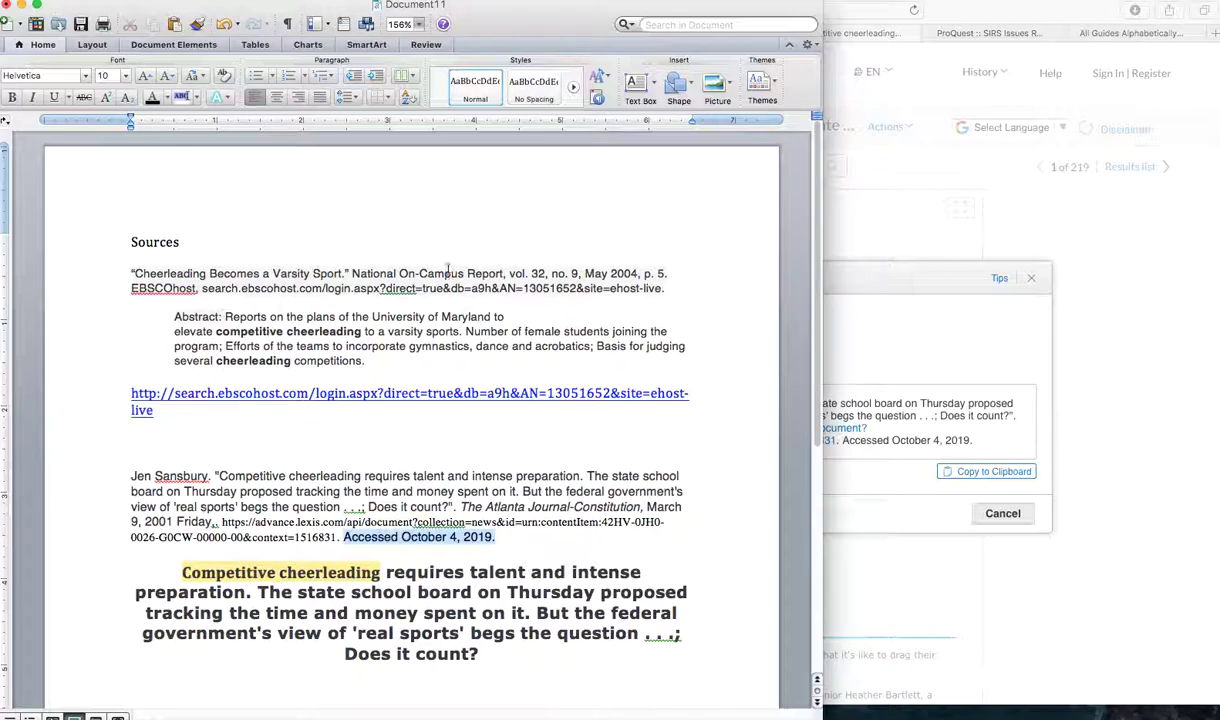
key("super+Up")
key("super+Up")
scroll(400, 570, "down", 2)
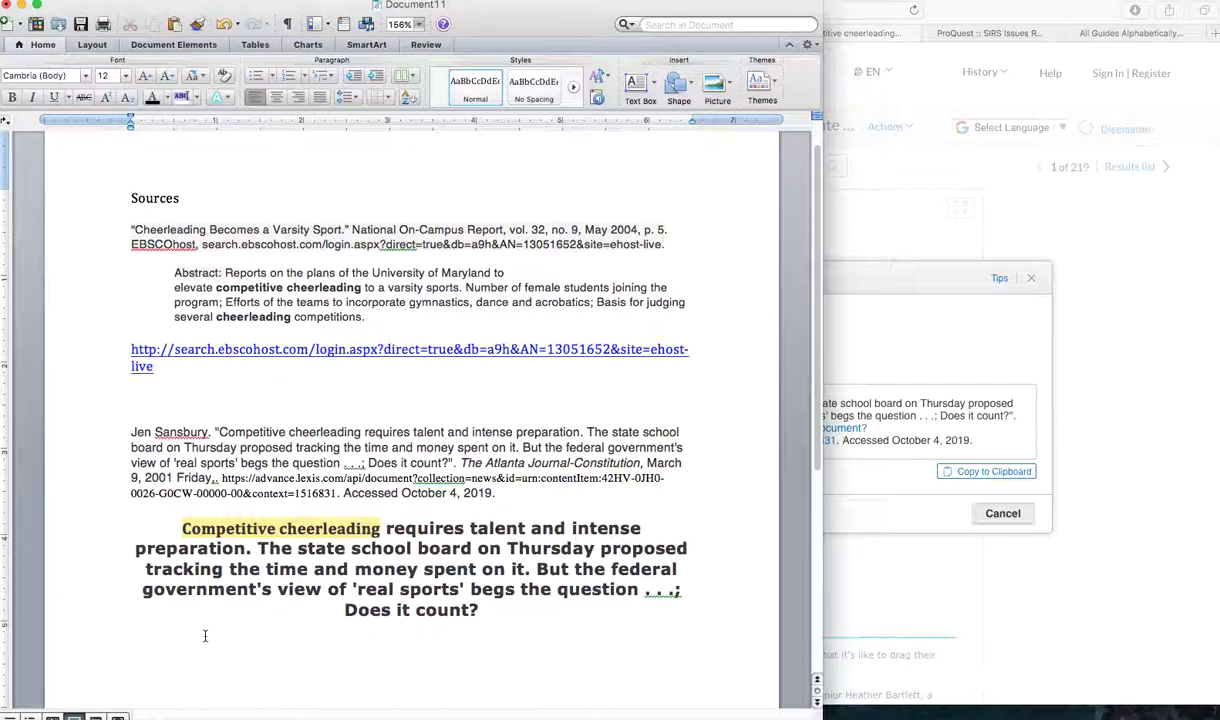
Close the Citation Export dialog in Safari and generate a link to the Nexis Uni article page.
left_click(270, 642)
left_click(872, 495)
left_click(1031, 280)
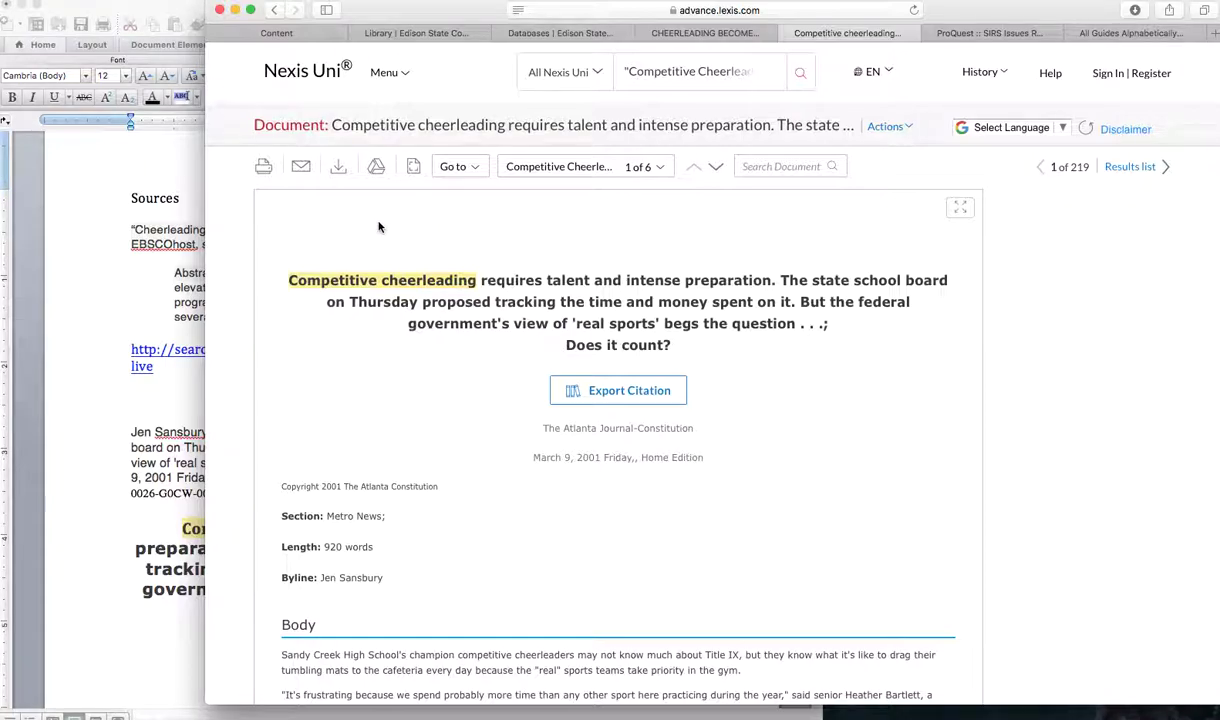
scroll(378, 227, "down", 1)
scroll(378, 220, "up", 1)
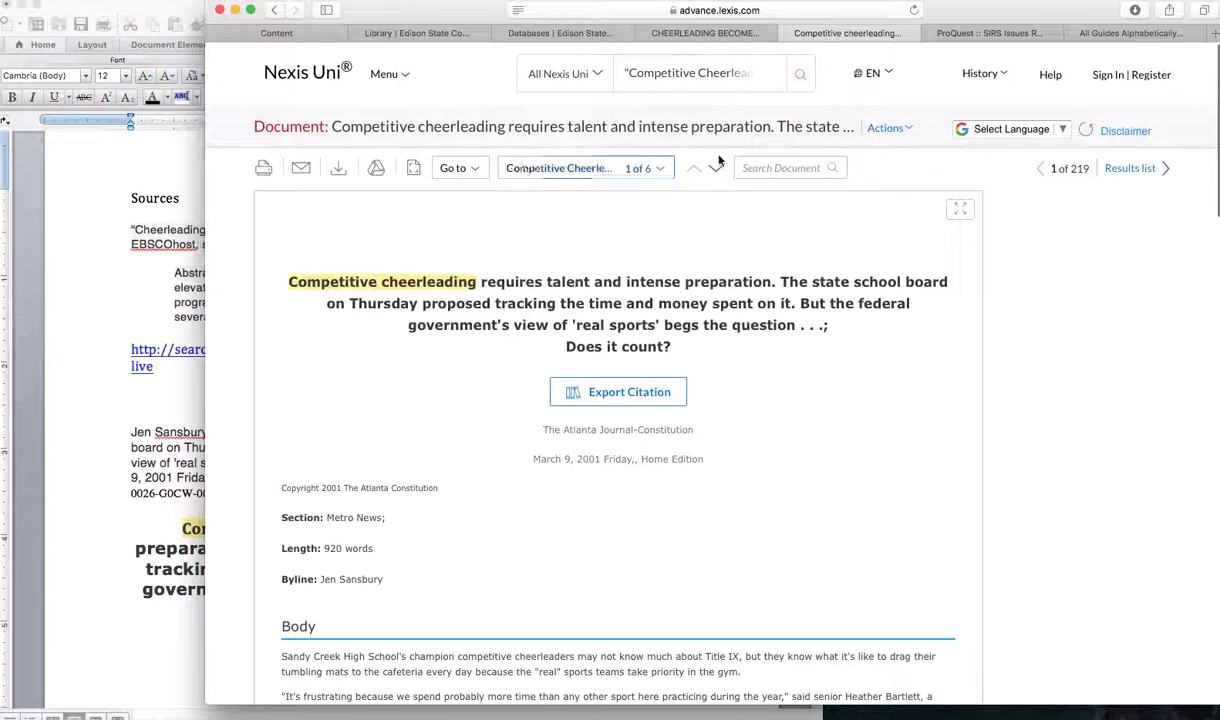
left_click(897, 130)
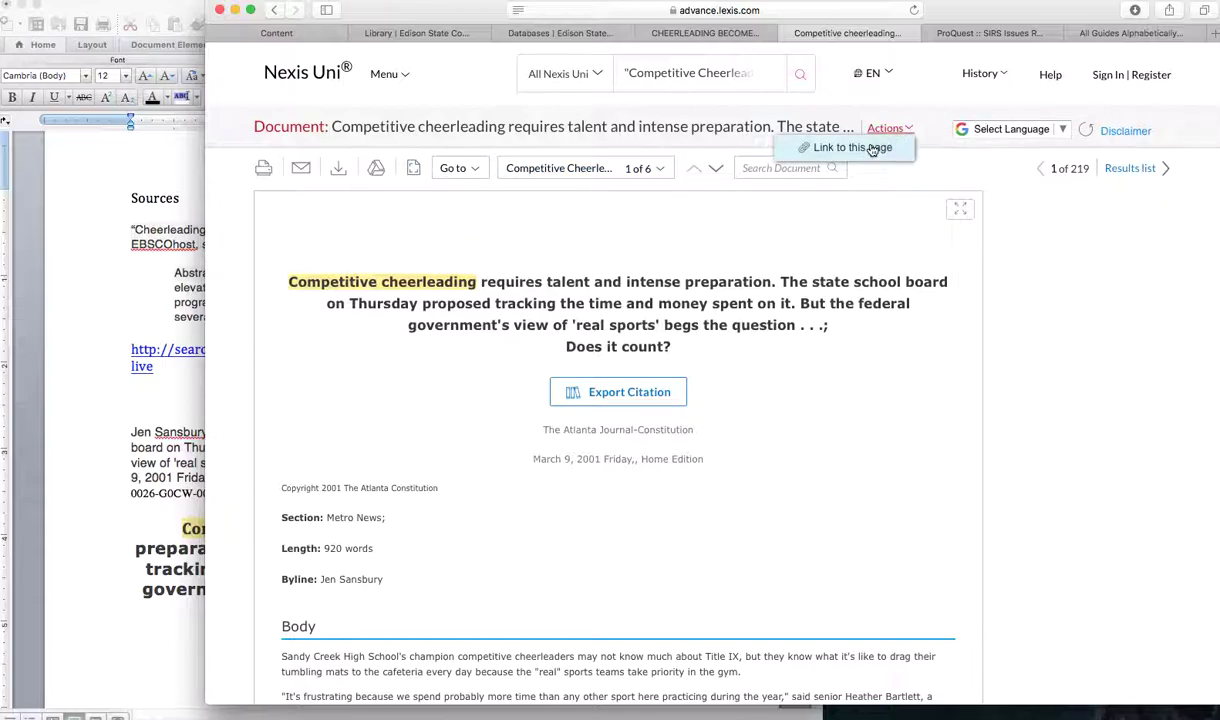
left_click(872, 148)
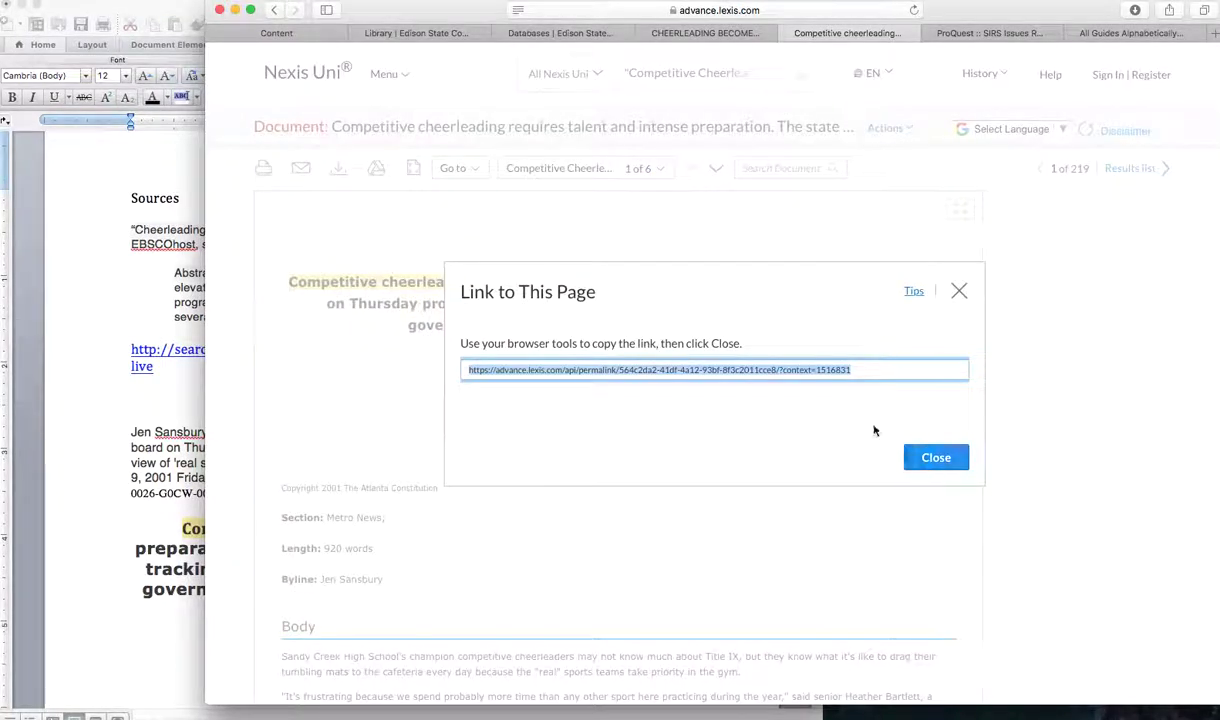
left_click(109, 646)
type("Jen Sansbury. \"Competitive cheerleading requires talent and intense preparation. The state school board on Thursday proposed tracking the time and money spent on it. But the federal government's view of 'real sports' begs the question . . .; Does it count?\". The Atlanta Journal-Constitution, March 9, 2001 Friday, https://advance.lexis.com/api/document?collection=news&id=urn:contentItem:42HV-0JH0-0026-G0CW-00000-00&context=1516831. Accessed October 4, 2019.")
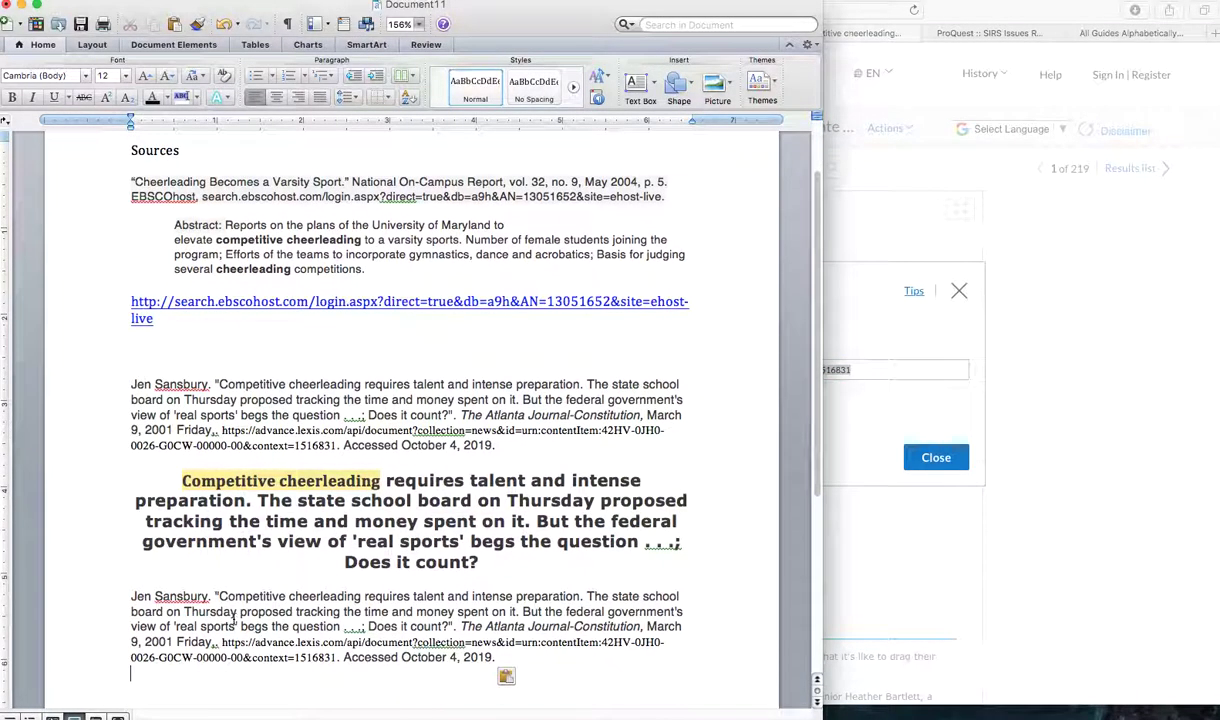
left_click(880, 386)
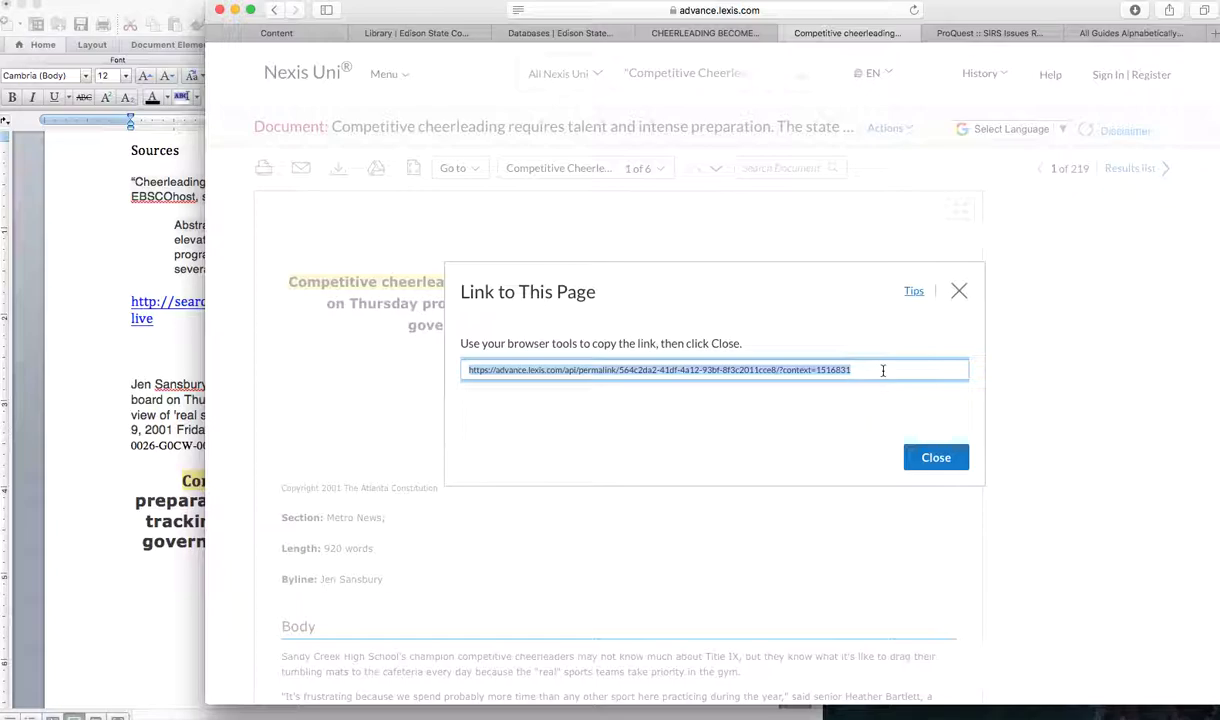
Copy the Nexis Uni permalink and paste it below the article headline in Word as a hyperlink.
right_click(817, 372)
left_click(845, 431)
left_click(155, 628)
key("cmd+v")
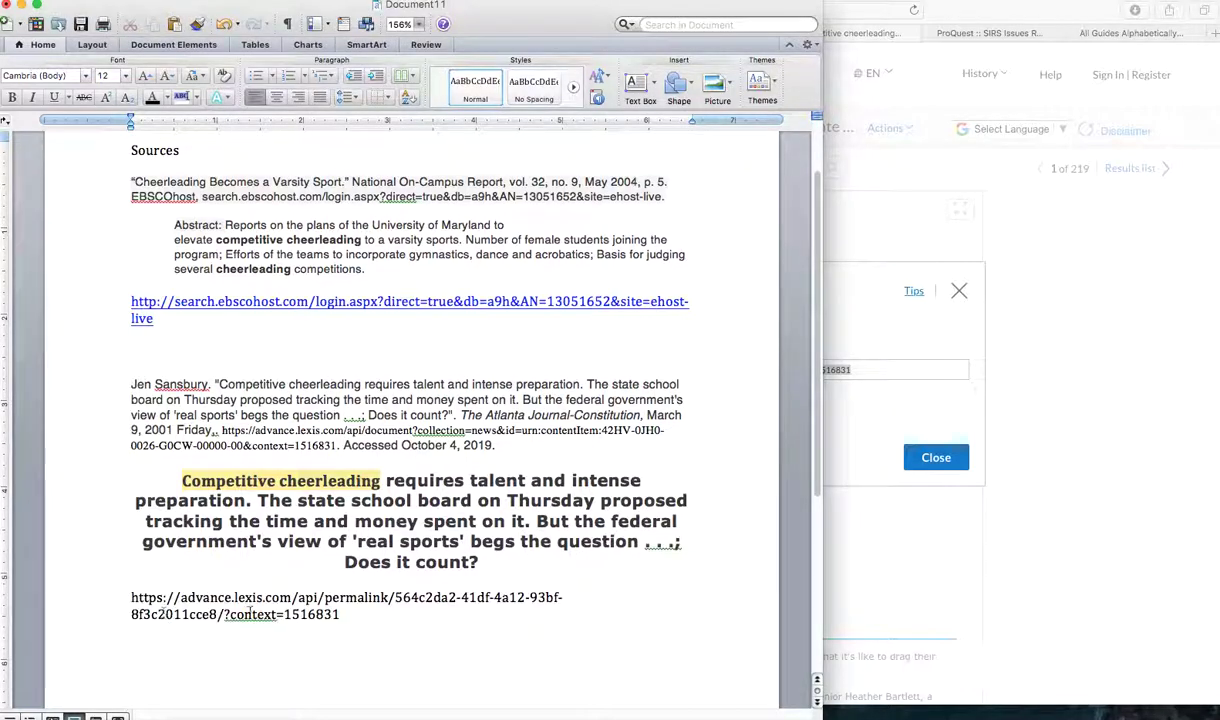
key("Return")
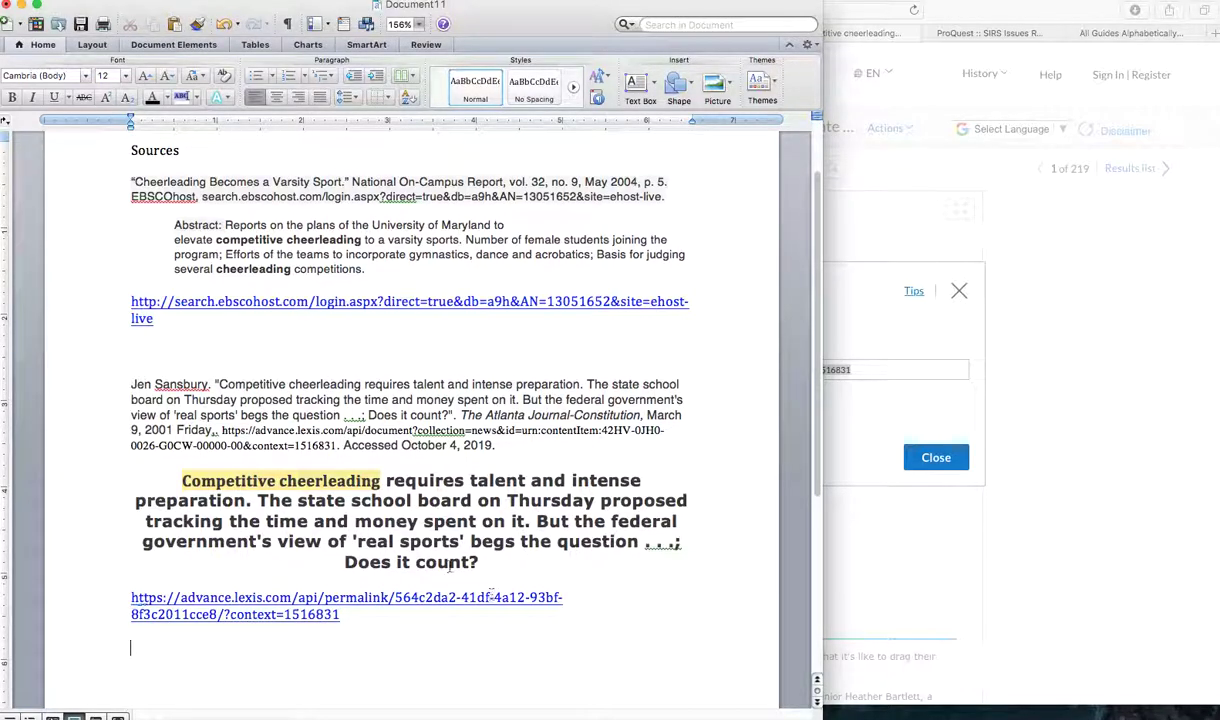
Open the article "Cheerleading Is a Competitive Sport, Too" in ProQuest SIRS Issues Researcher in Safari and bring up its citation.
left_click(996, 52)
left_click(1005, 34)
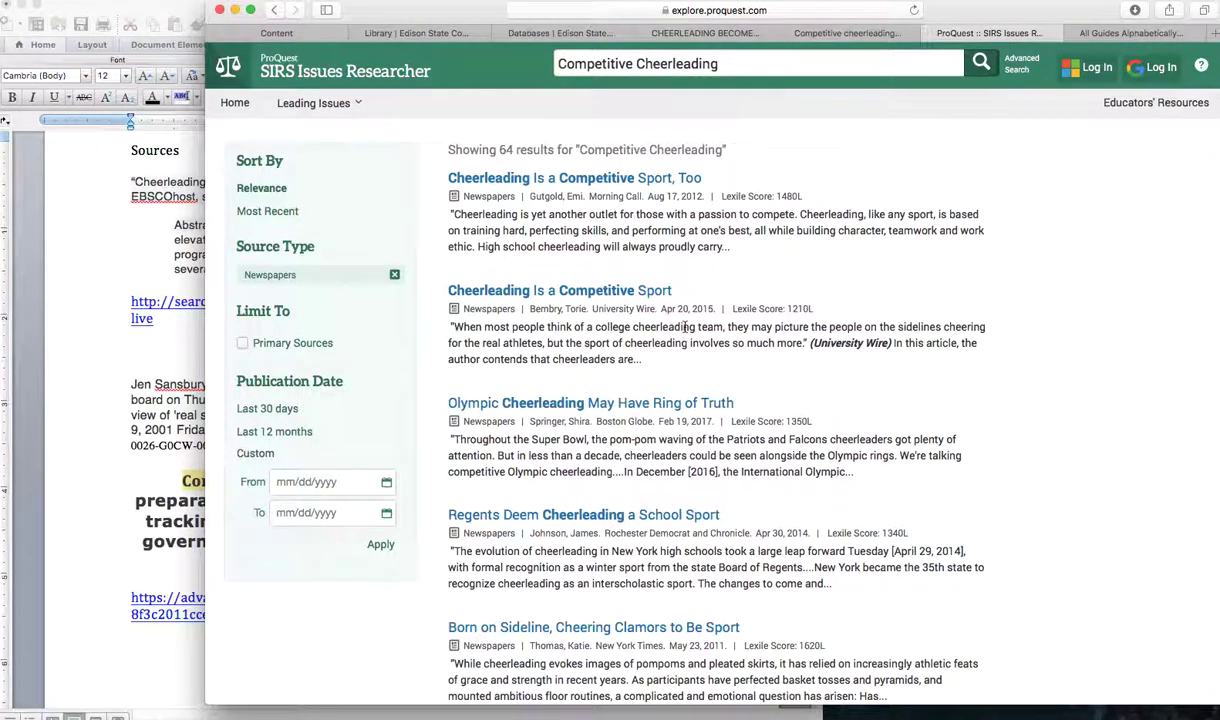
left_click(622, 179)
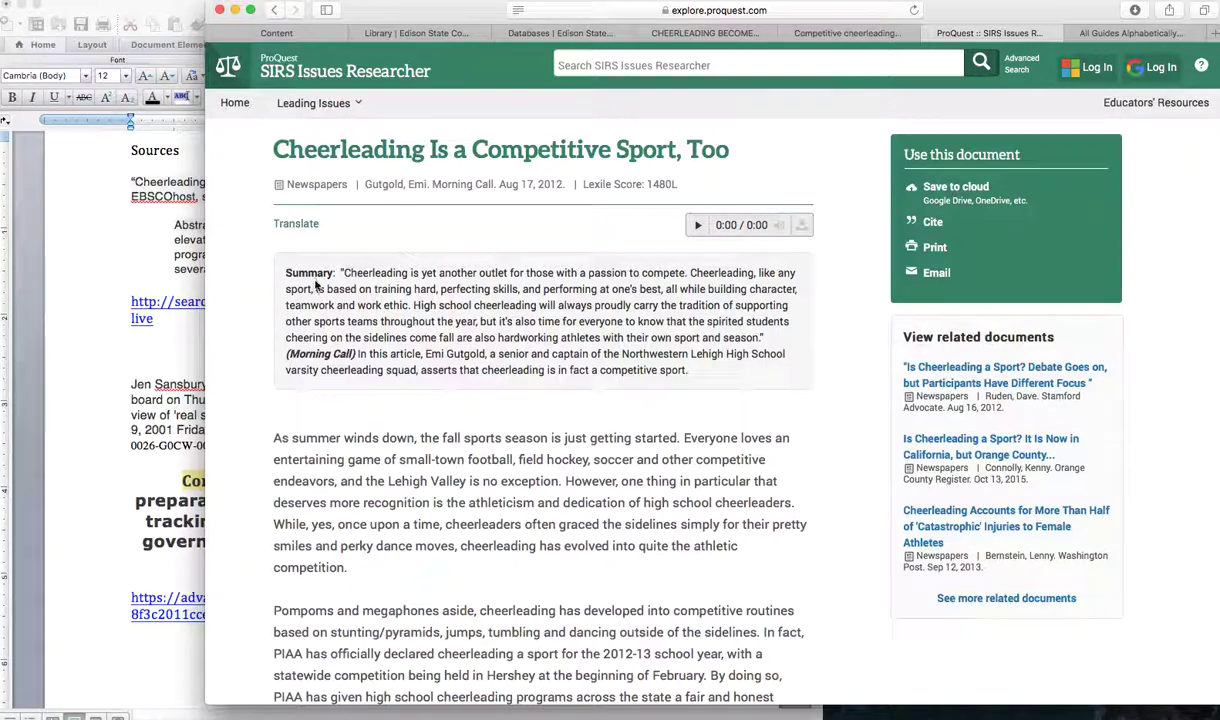
scroll(336, 248, "down", 1)
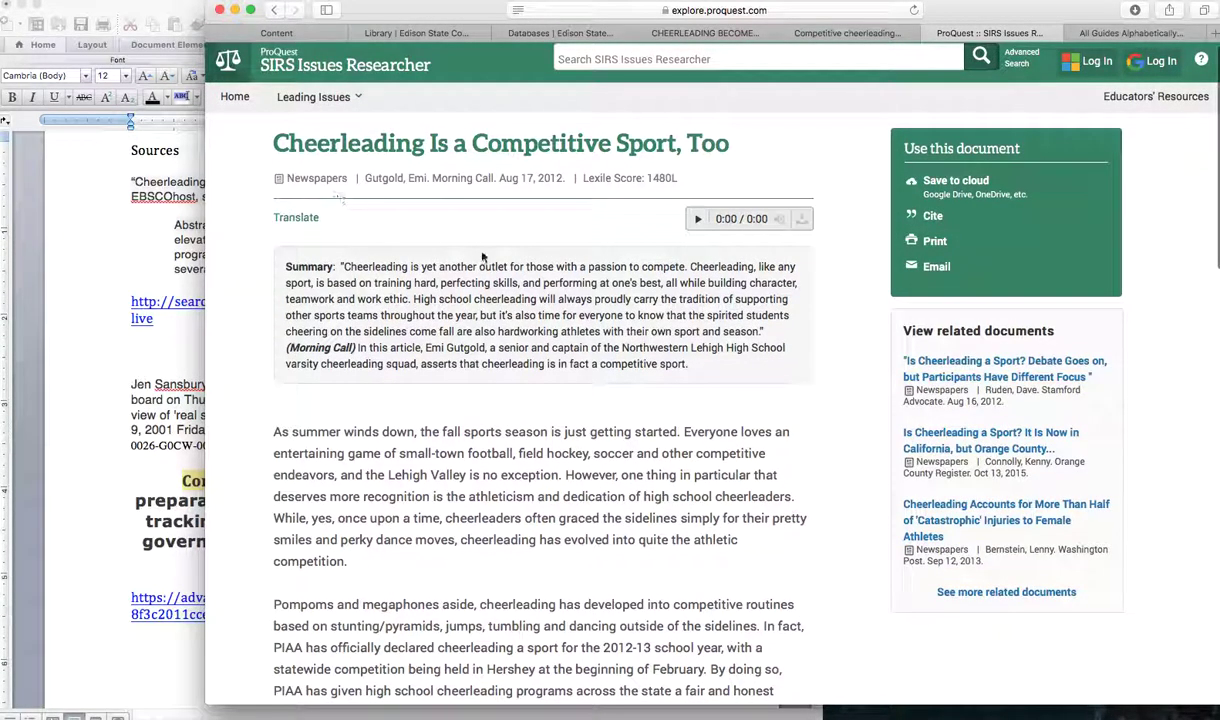
left_click(933, 217)
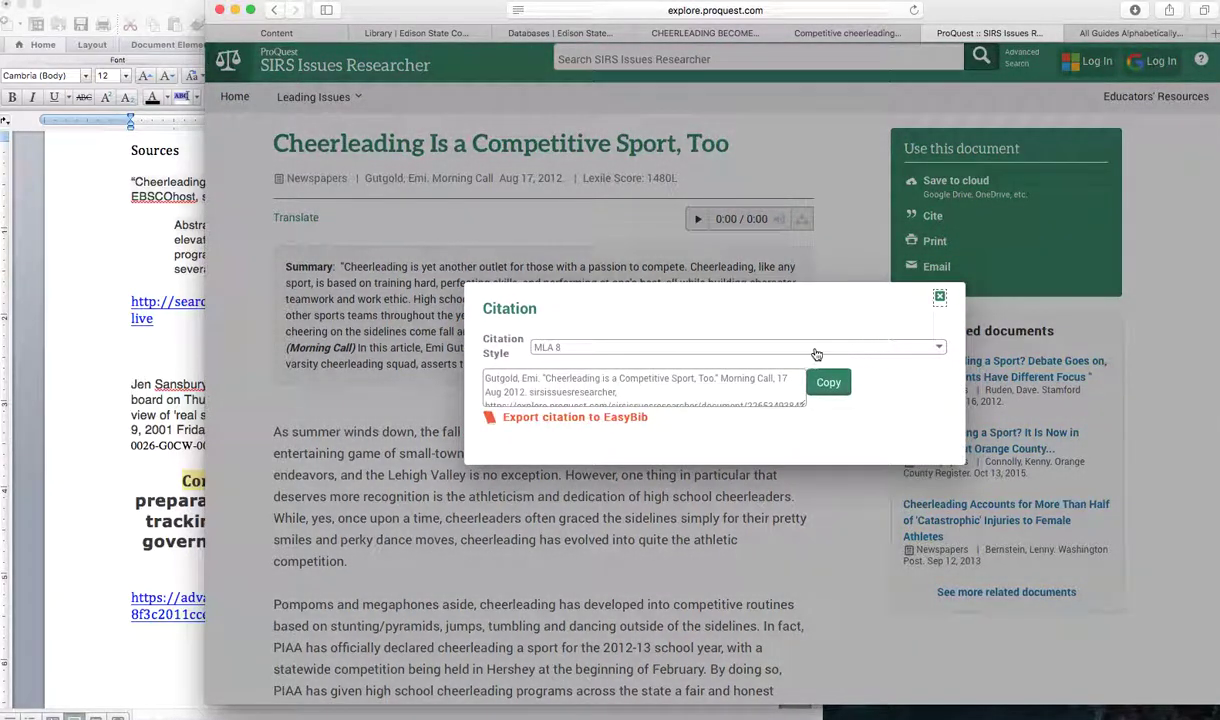
Copy the MLA 8 citation of the SIRS article and paste it below the Nexis Uni permalink in Word.
left_click(830, 386)
left_click(130, 586)
key("super+v")
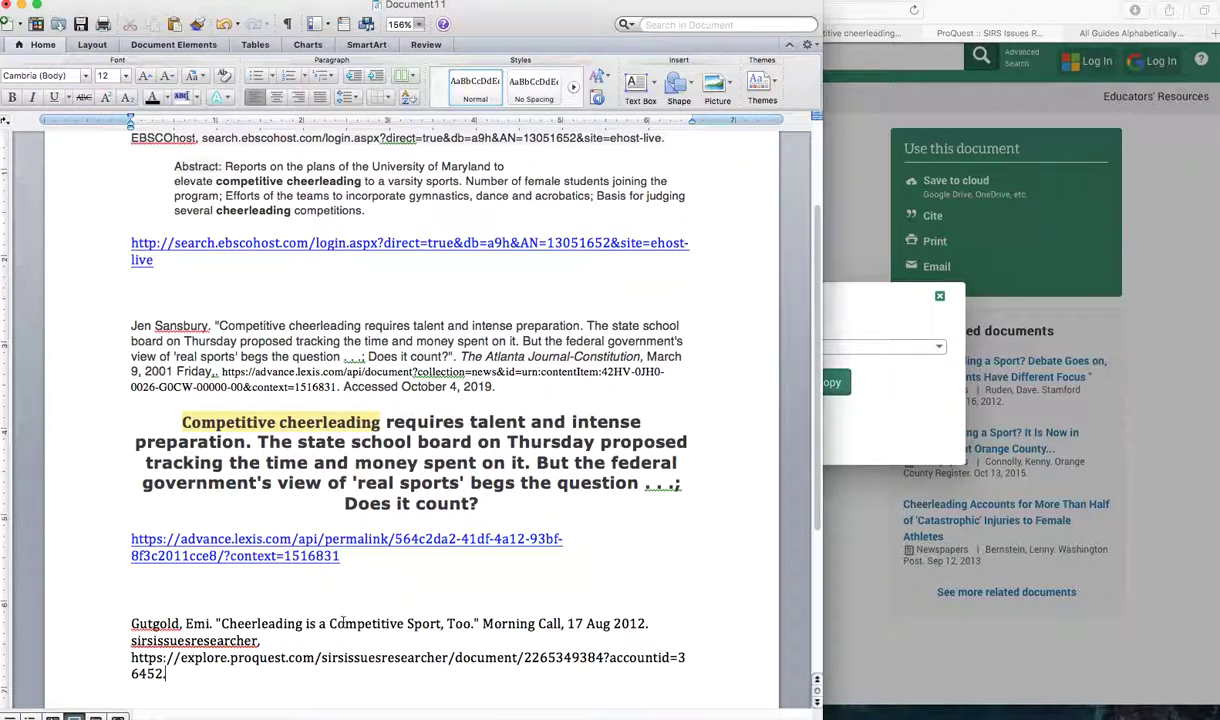
Close the citation dialog in Safari, copy the article's full Summary paragraph, and paste it below the SIRS citation in Word.
left_click(940, 300)
left_click(940, 300)
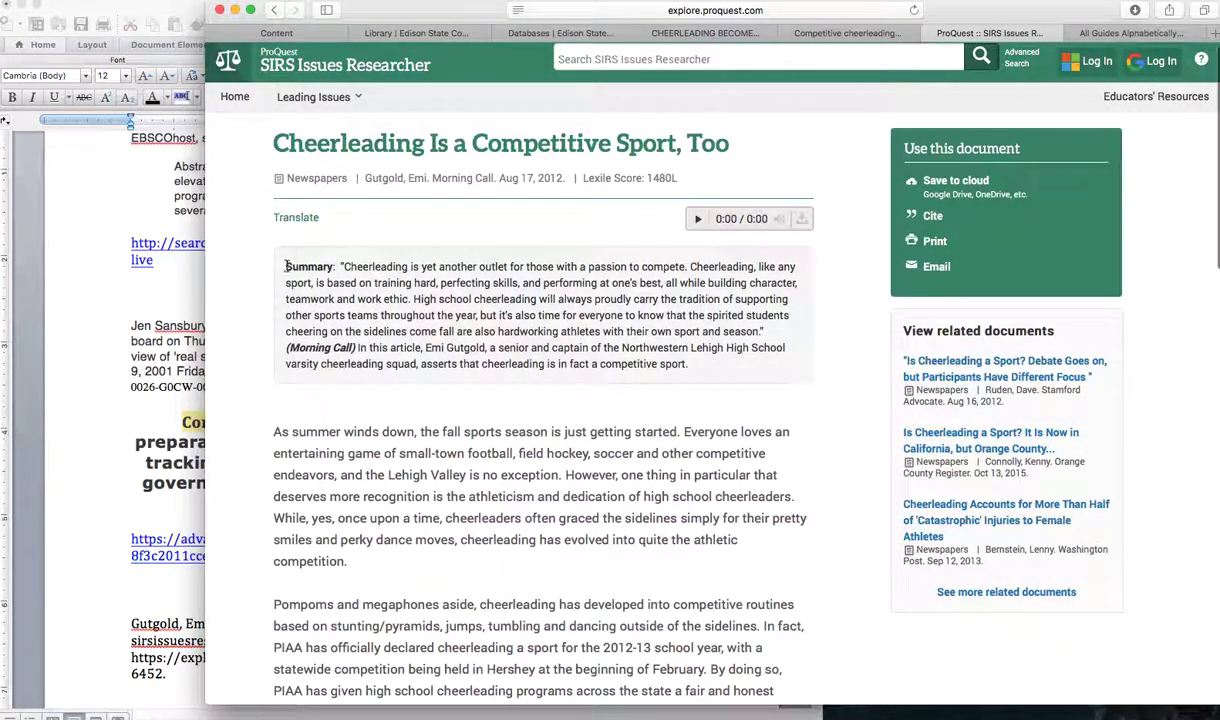
left_click_drag(286, 266, 699, 352)
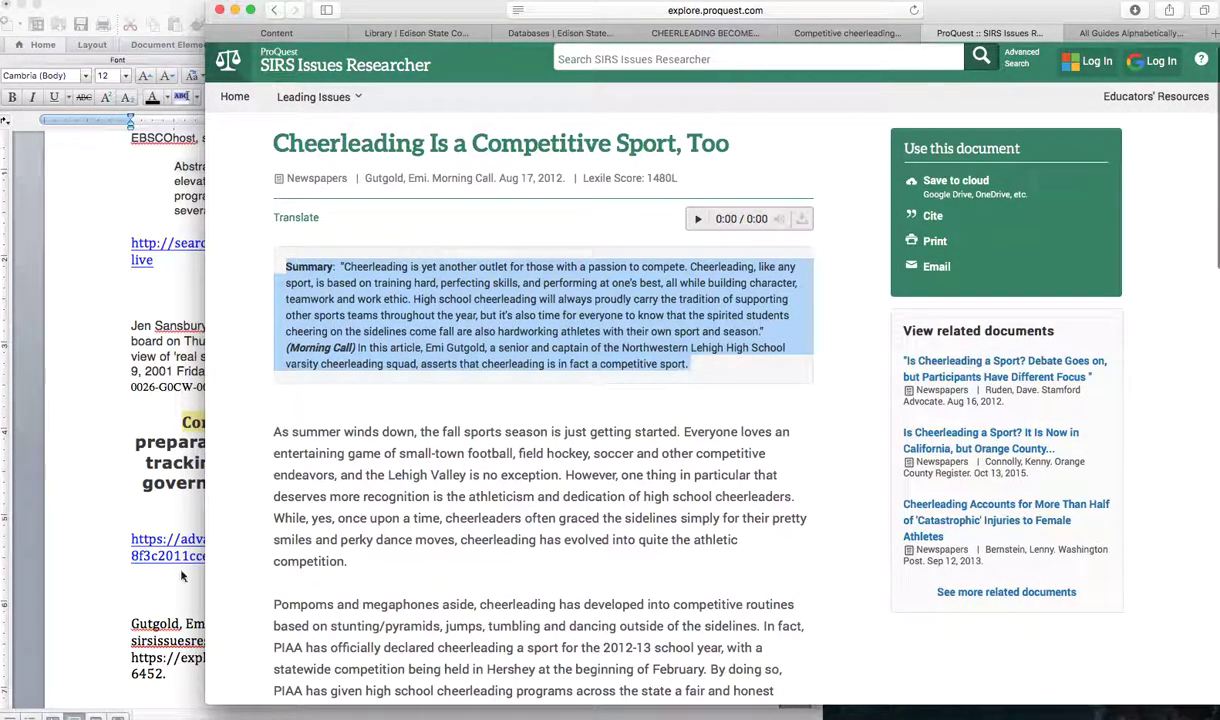
left_click(60, 532)
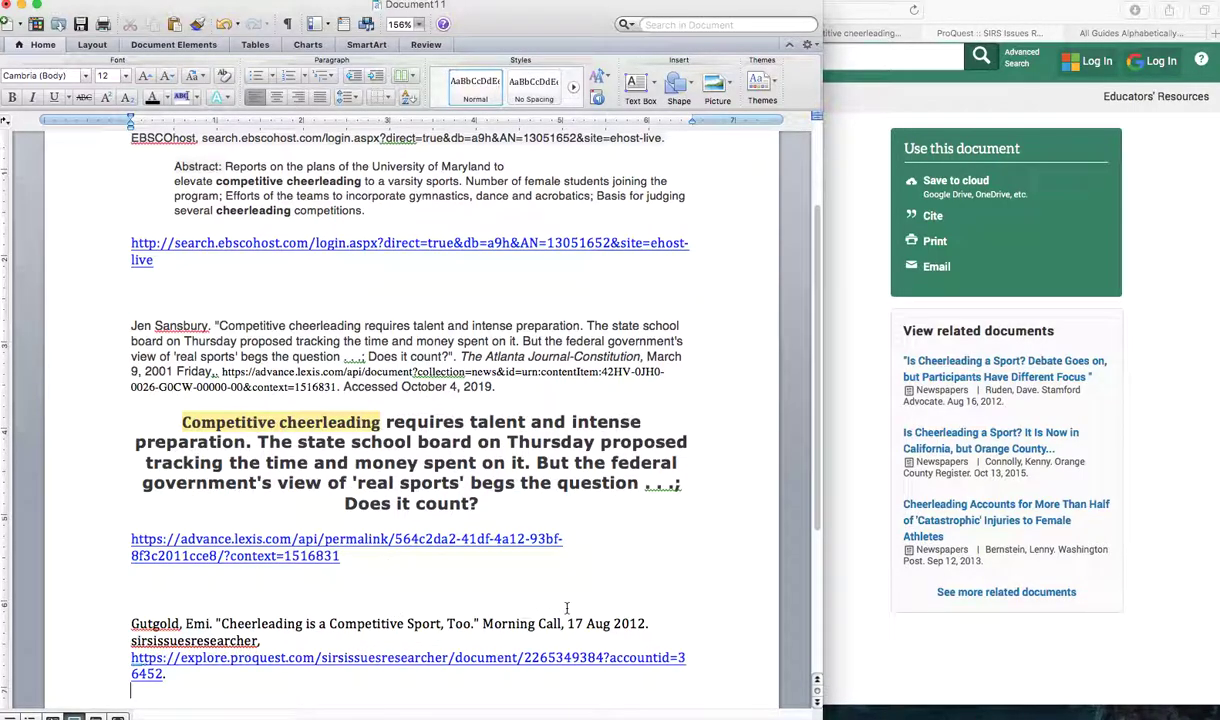
key("super+v")
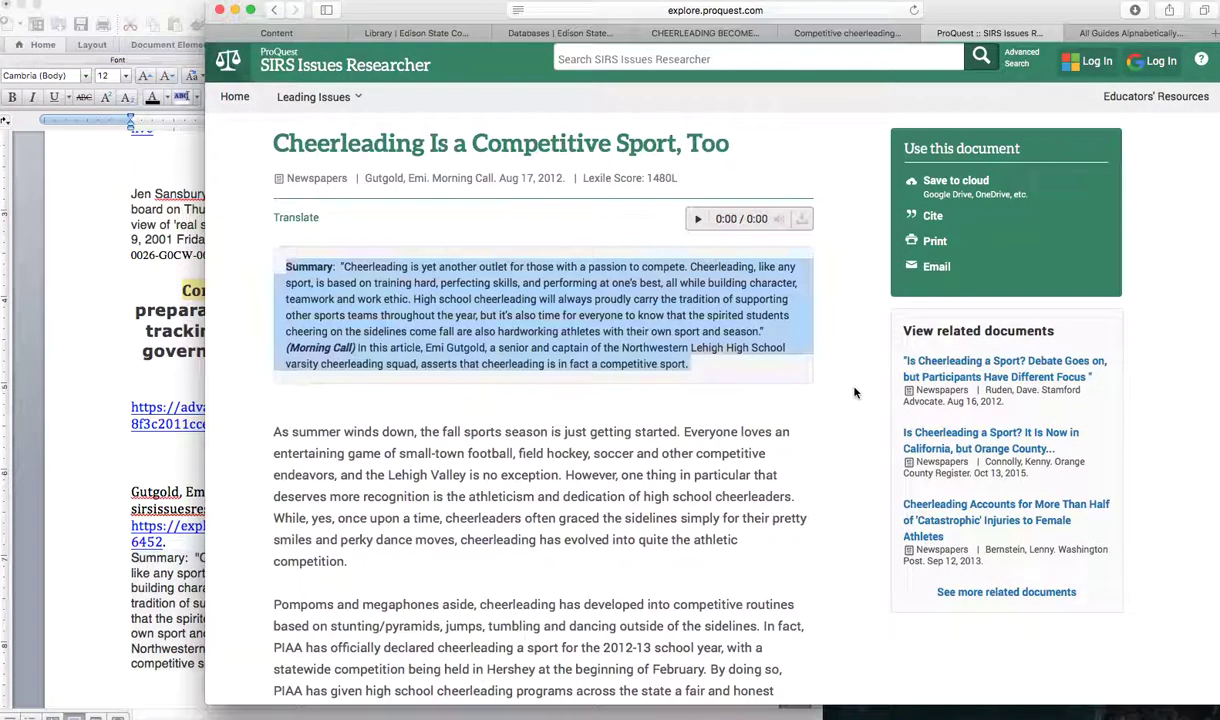
Look through the whole SIRS article page in Safari for a permalink option.
left_click(826, 376)
scroll(647, 343, "down", 20)
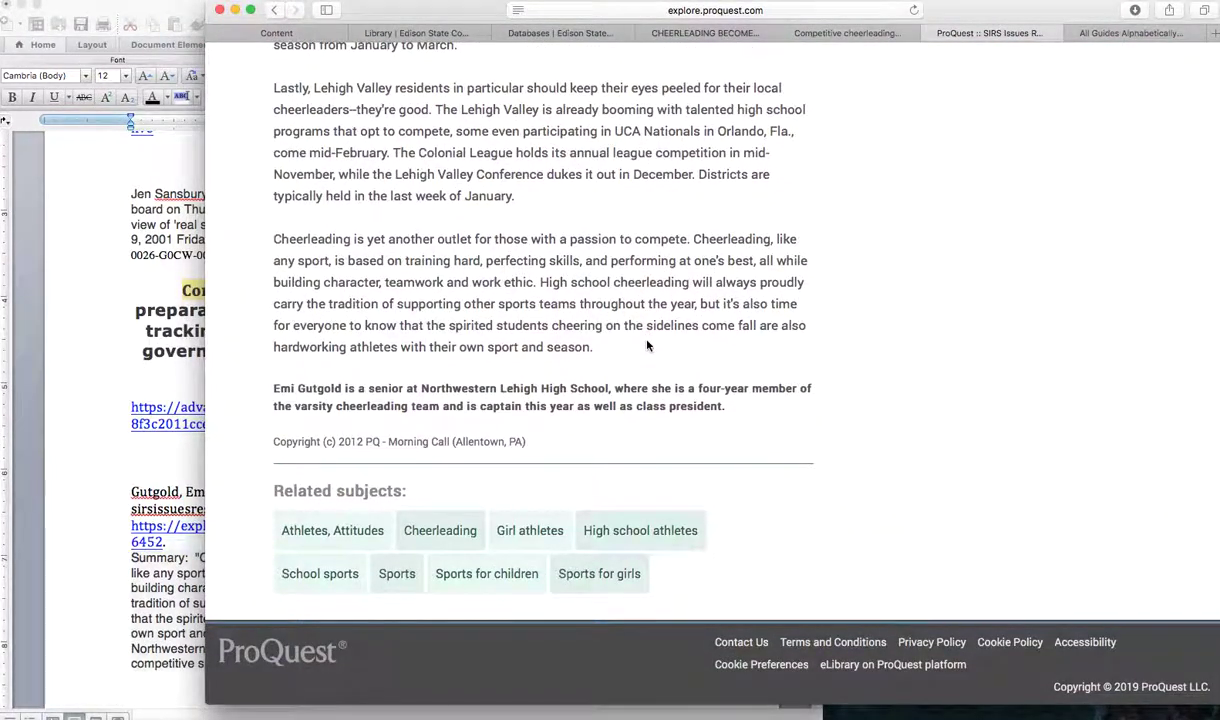
scroll(647, 343, "up", 20)
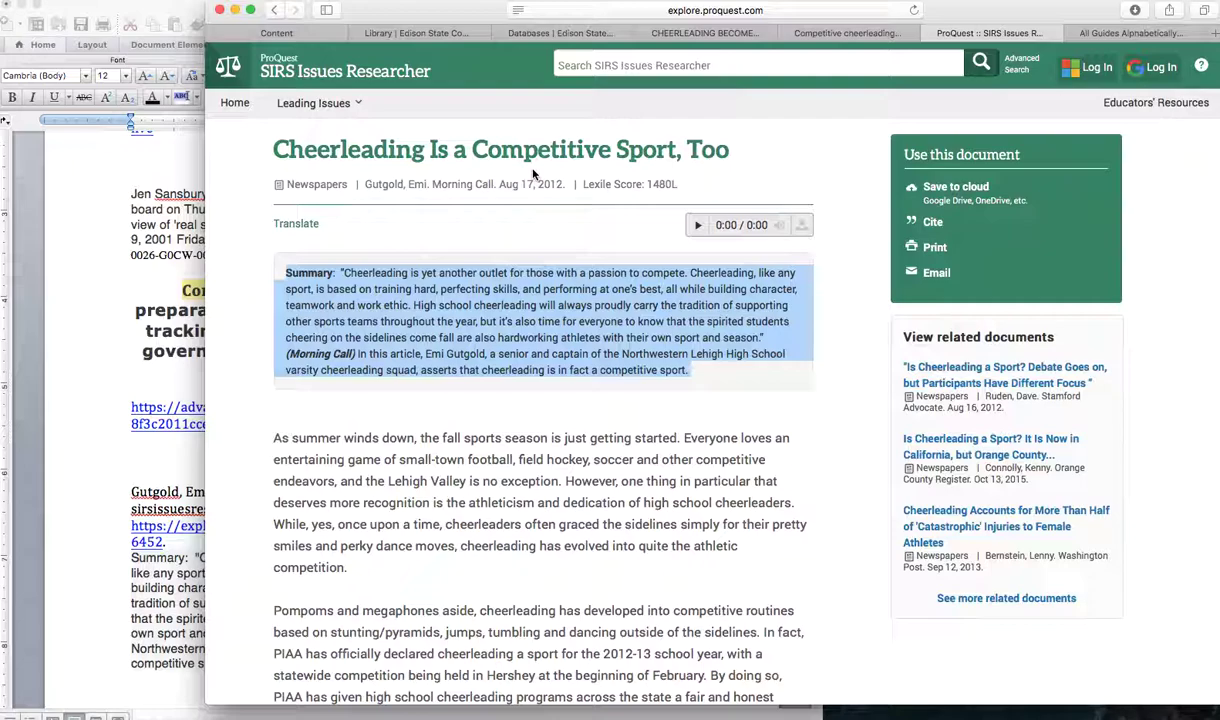
left_click(788, 451)
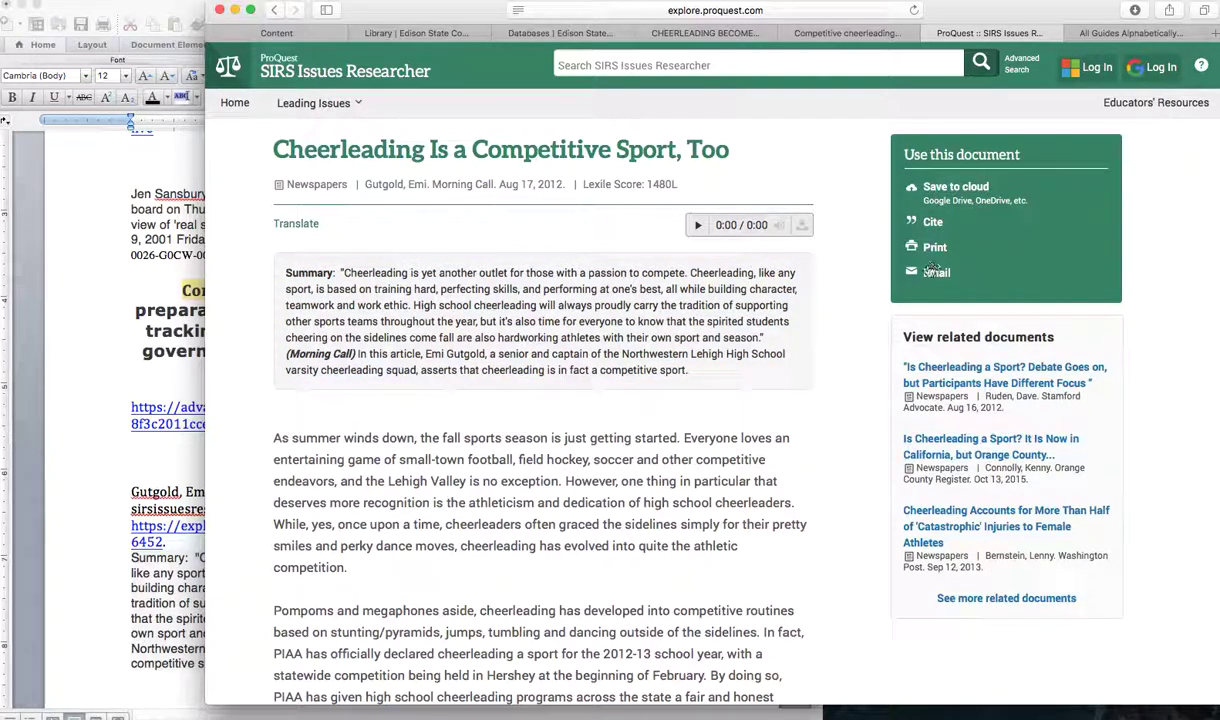
Compare the SIRS citation in Word with the EBSCOhost citation under the Sources heading.
left_click(152, 376)
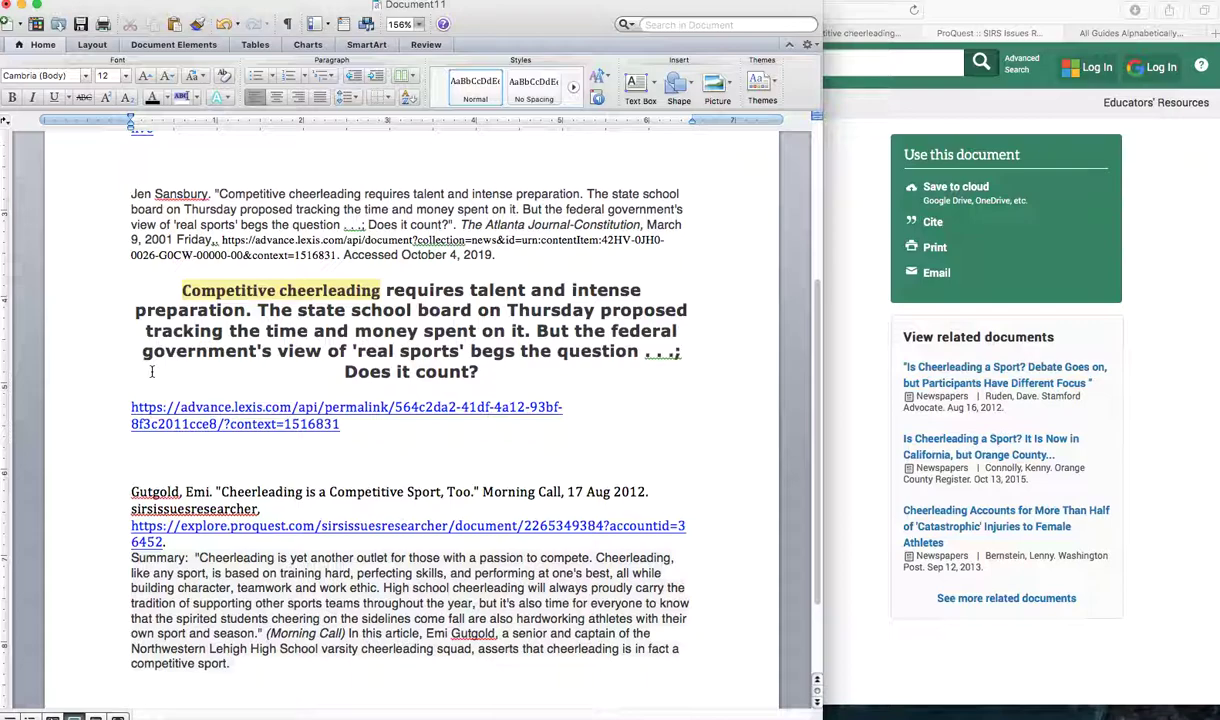
left_click_drag(128, 491, 166, 541)
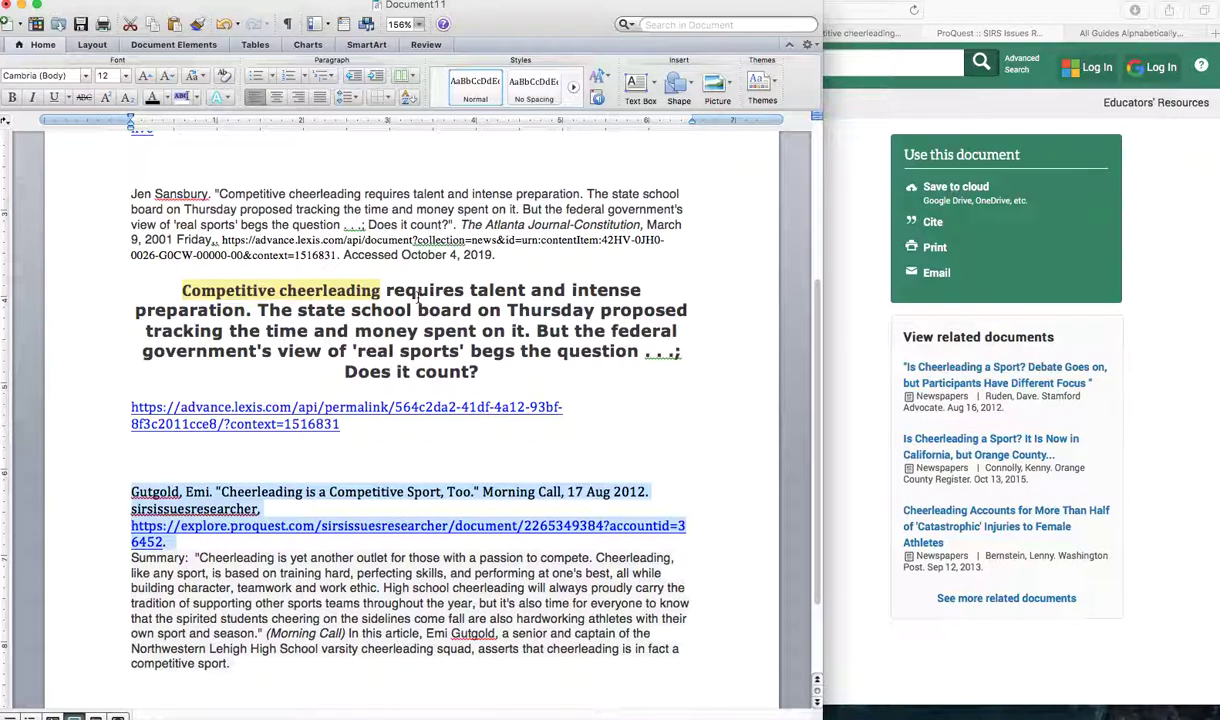
scroll(417, 290, "up", 5)
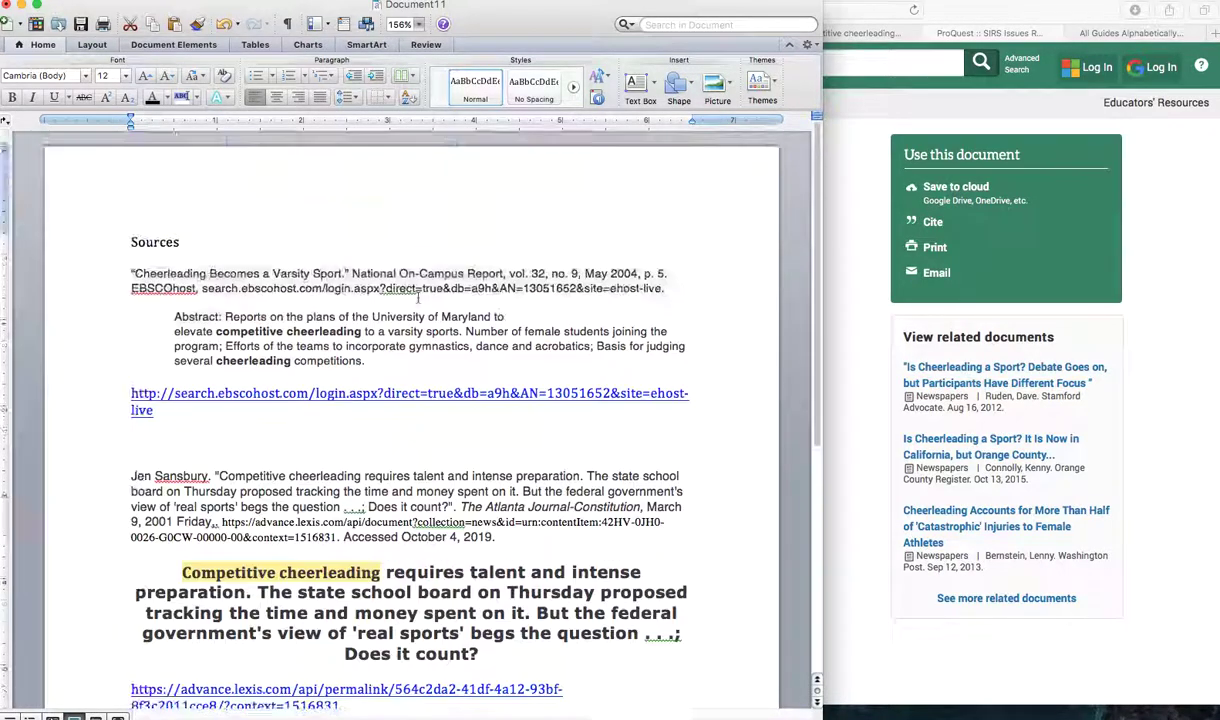
triple_click(128, 273)
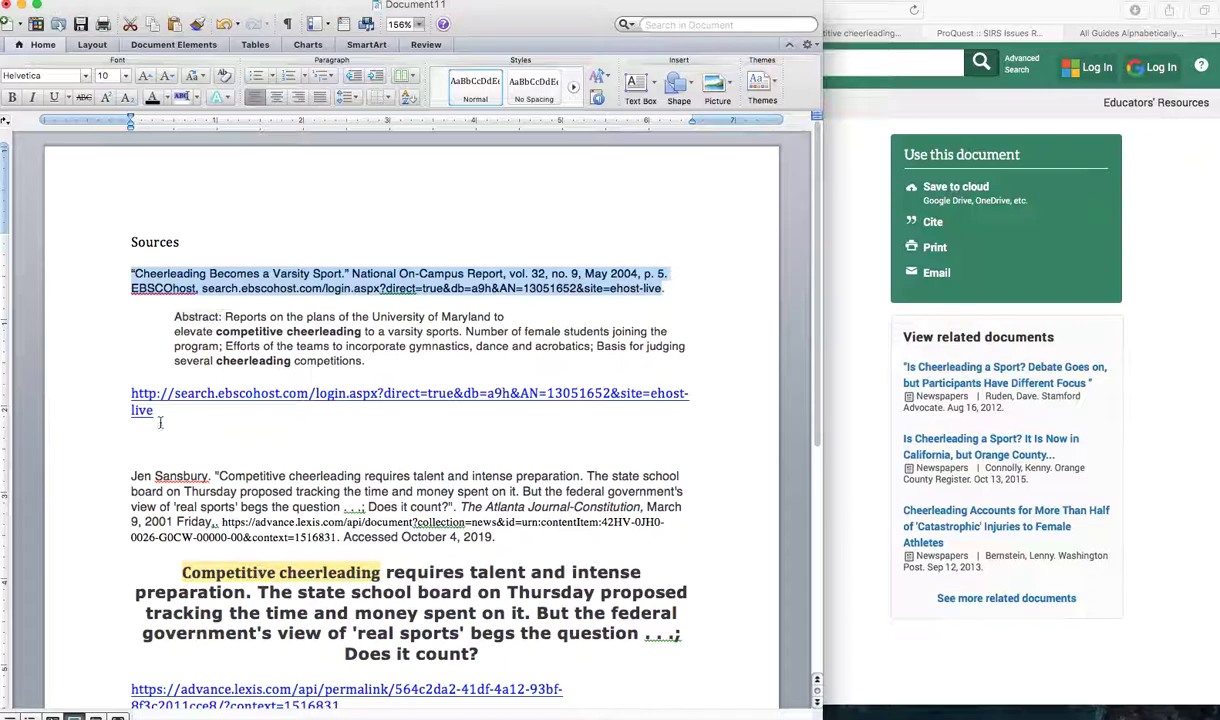
Add a blank line between the EBSCOhost permalink and the Nexis Uni citation in the Word document.
left_click(129, 265)
left_click(129, 260)
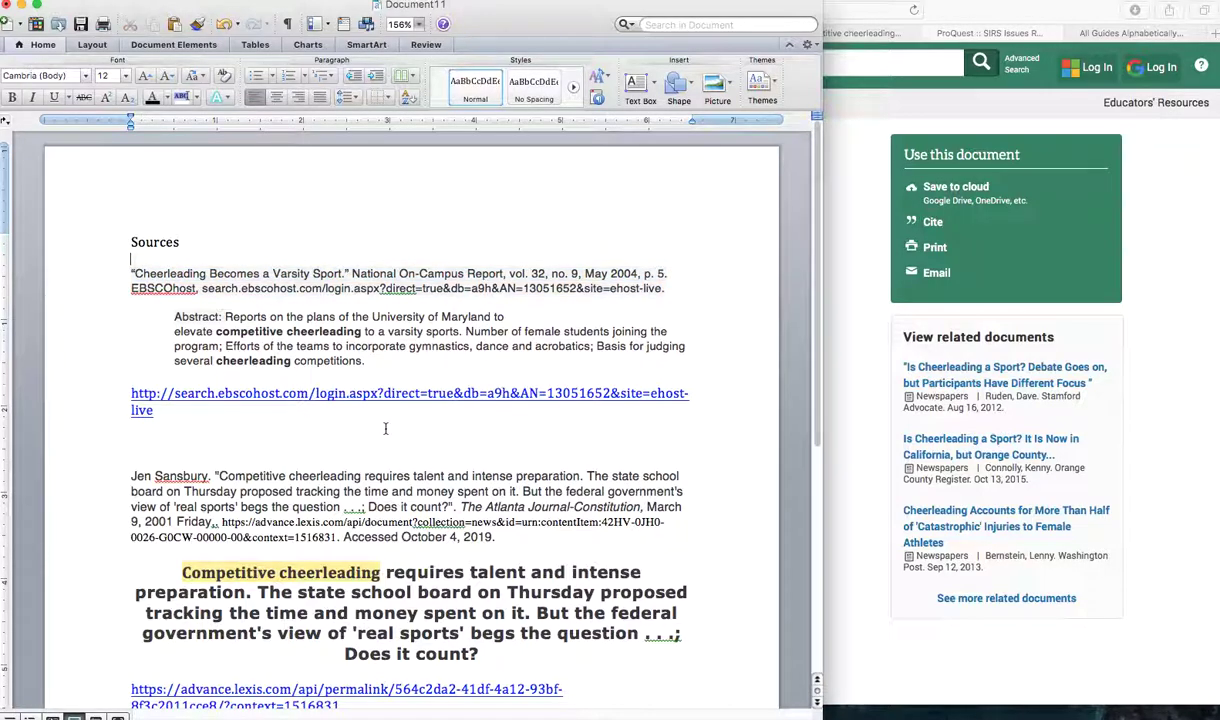
key("Return")
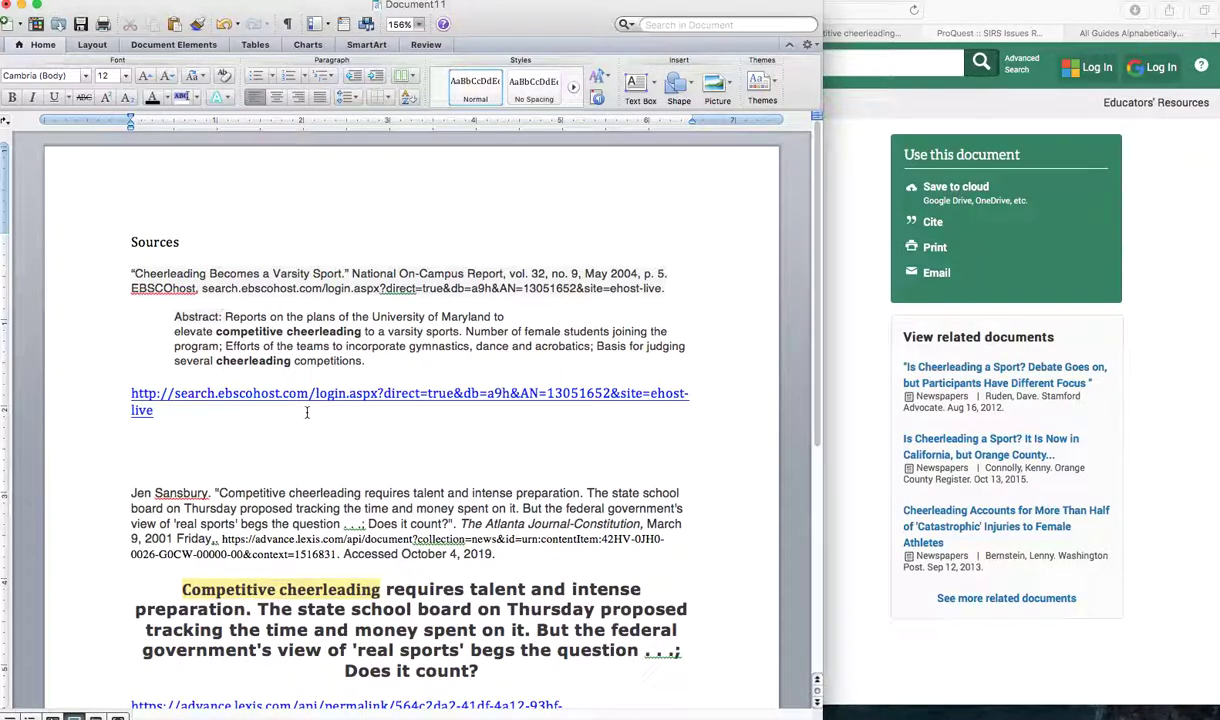
Check the SIRS entry in Word against the article page in Safari and skim the opening paragraphs.
scroll(325, 413, "down", 5)
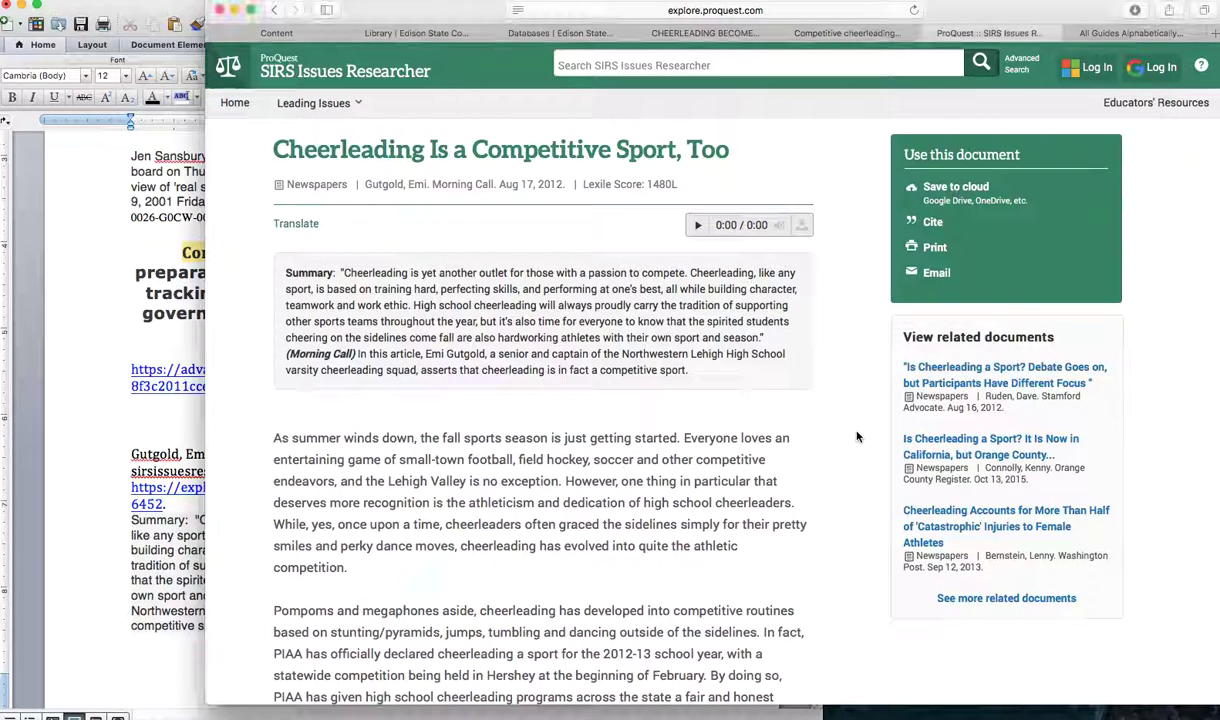
left_click(858, 431)
left_click(158, 522)
left_click(832, 449)
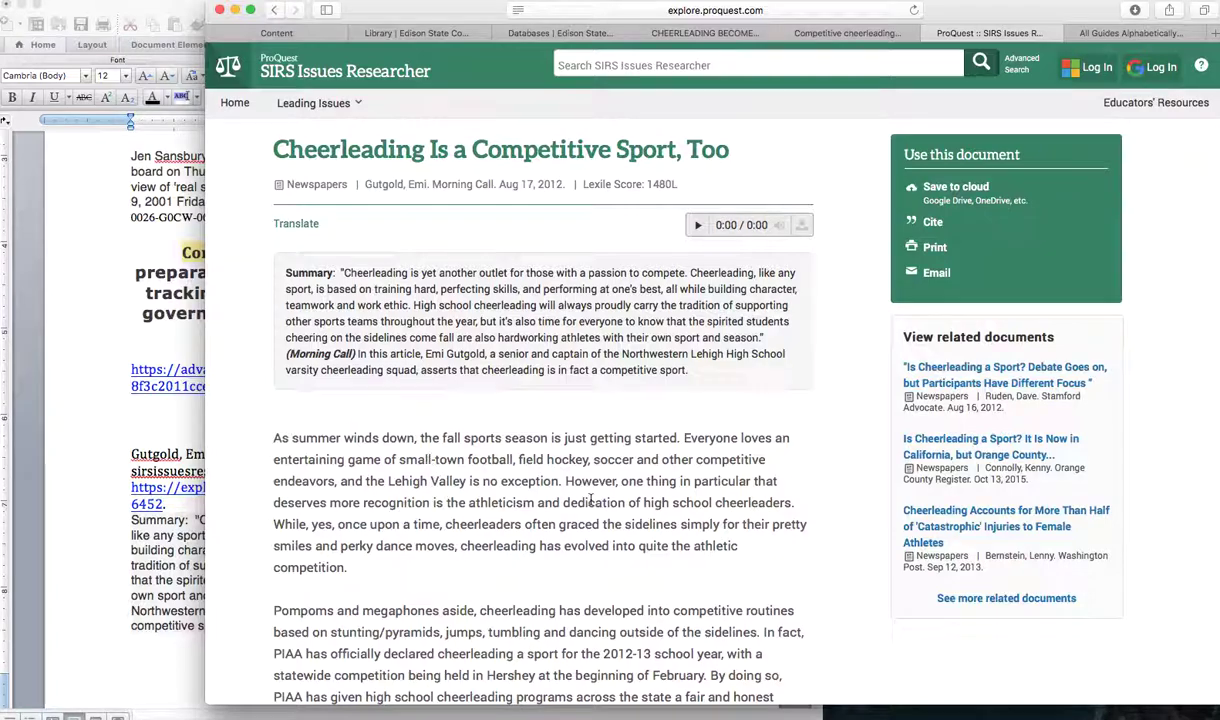
scroll(563, 478, "down", 3)
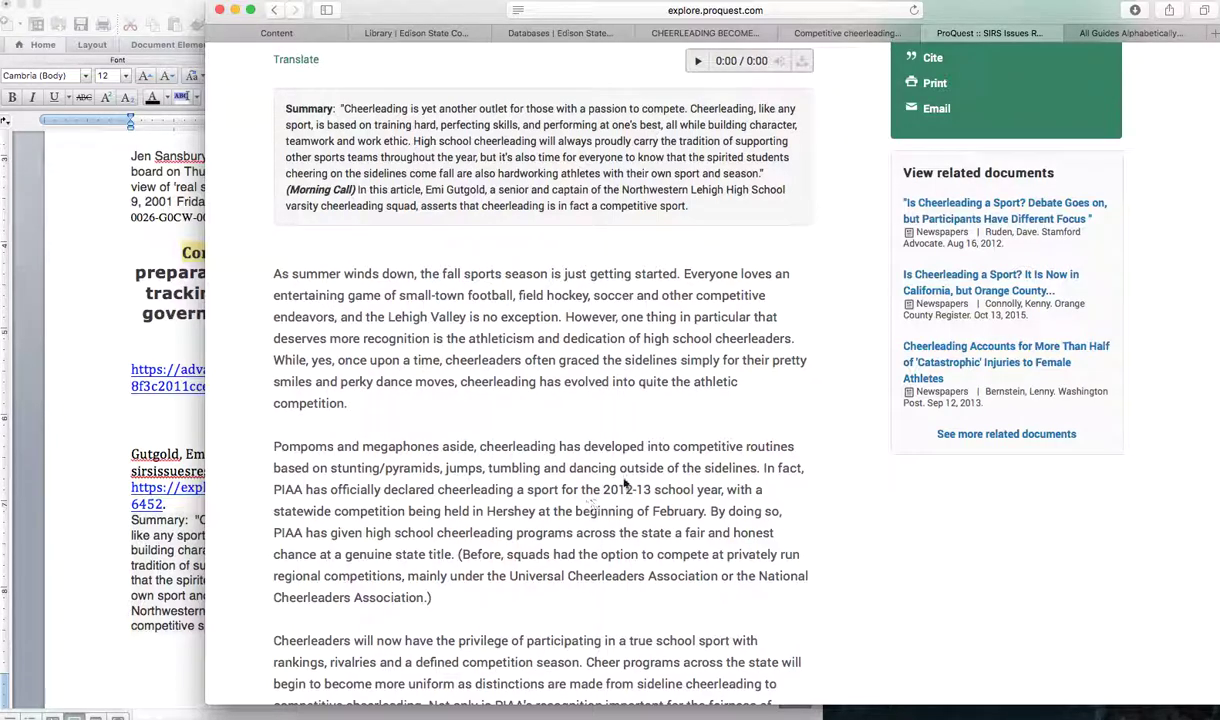
Go to the EBSCOhost article "Cheerleading Becomes a Varsity Sport" in Safari and open its downloadable PDF.
left_click(578, 33)
left_click(688, 33)
left_click(282, 152)
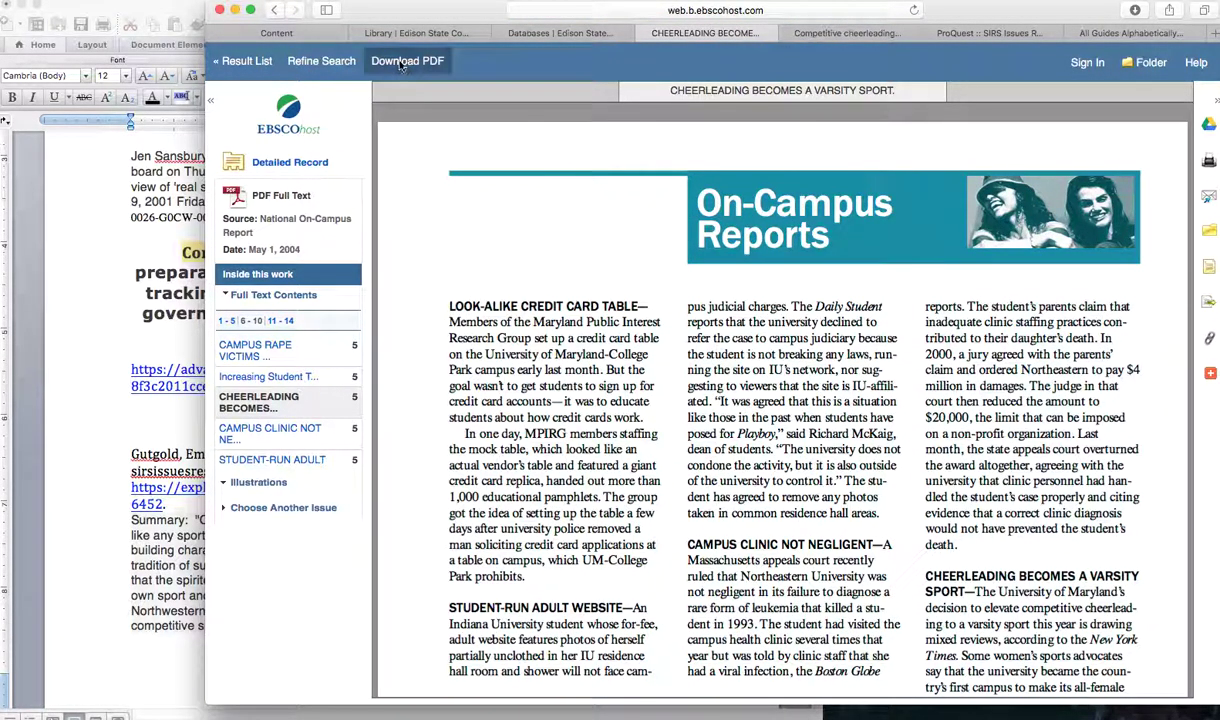
left_click(400, 63)
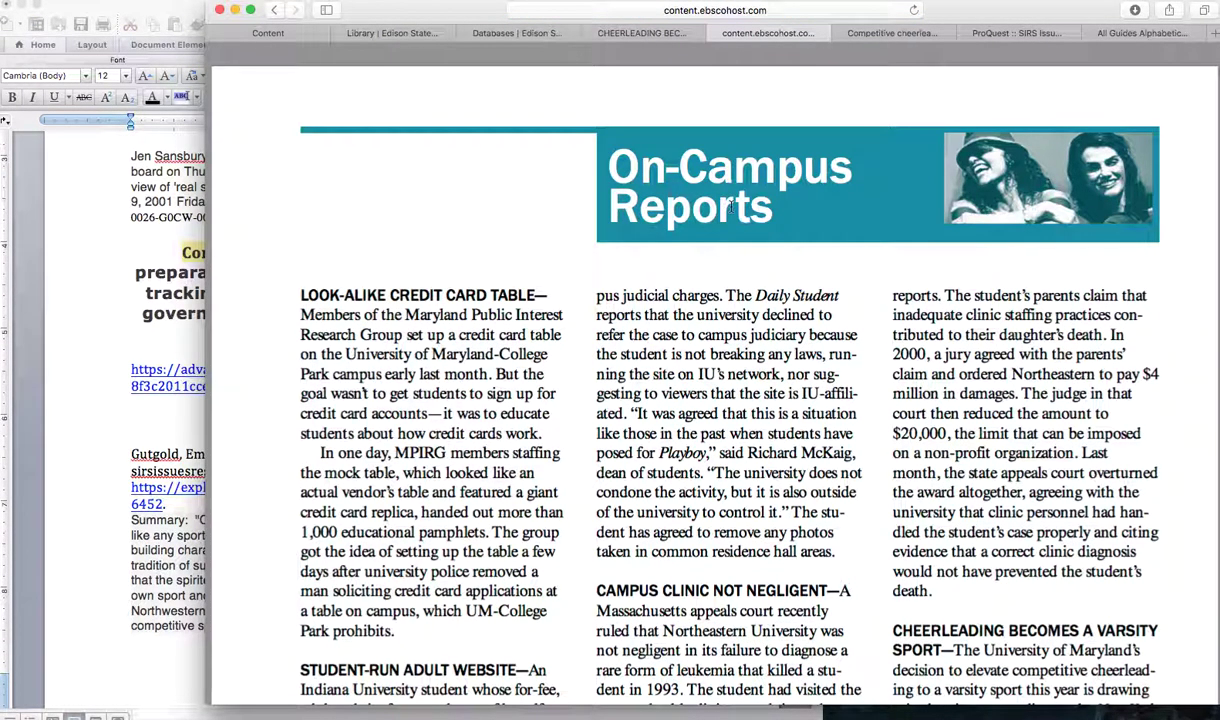
Read the PDF through to its copyright notice, check the browser's downloads list, and return to the EBSCOhost article page.
scroll(731, 207, "down", 10)
scroll(731, 207, "up", 10)
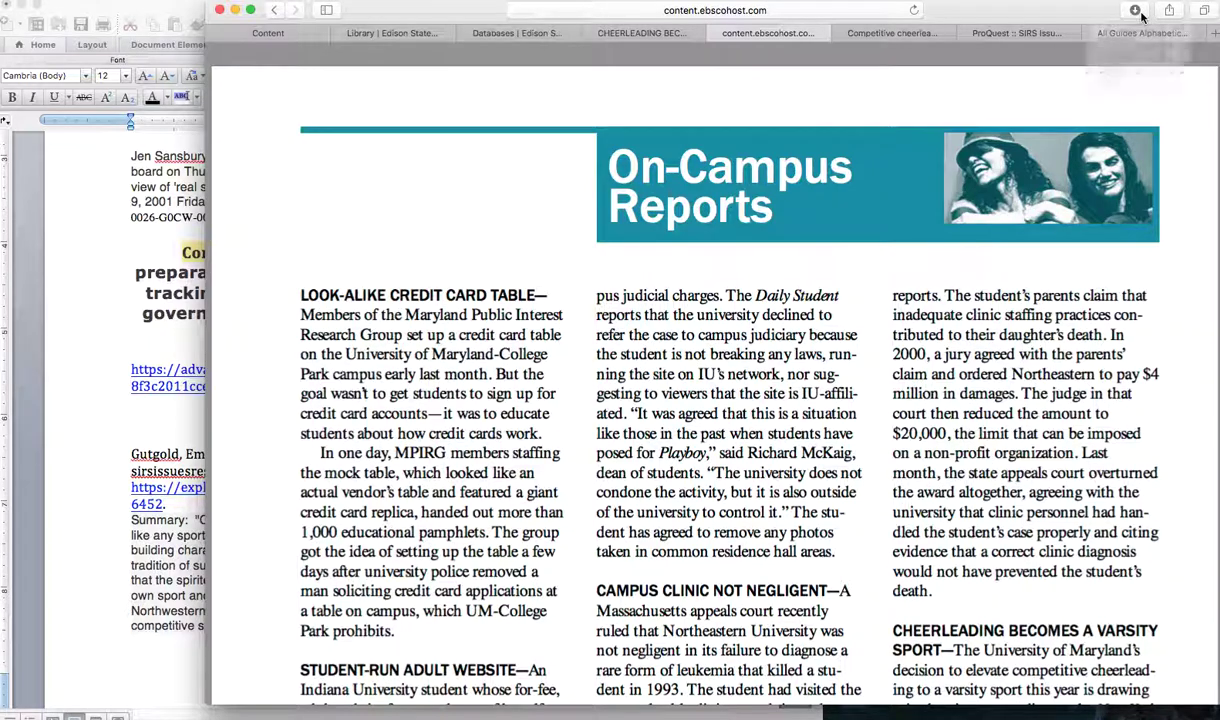
left_click(1138, 12)
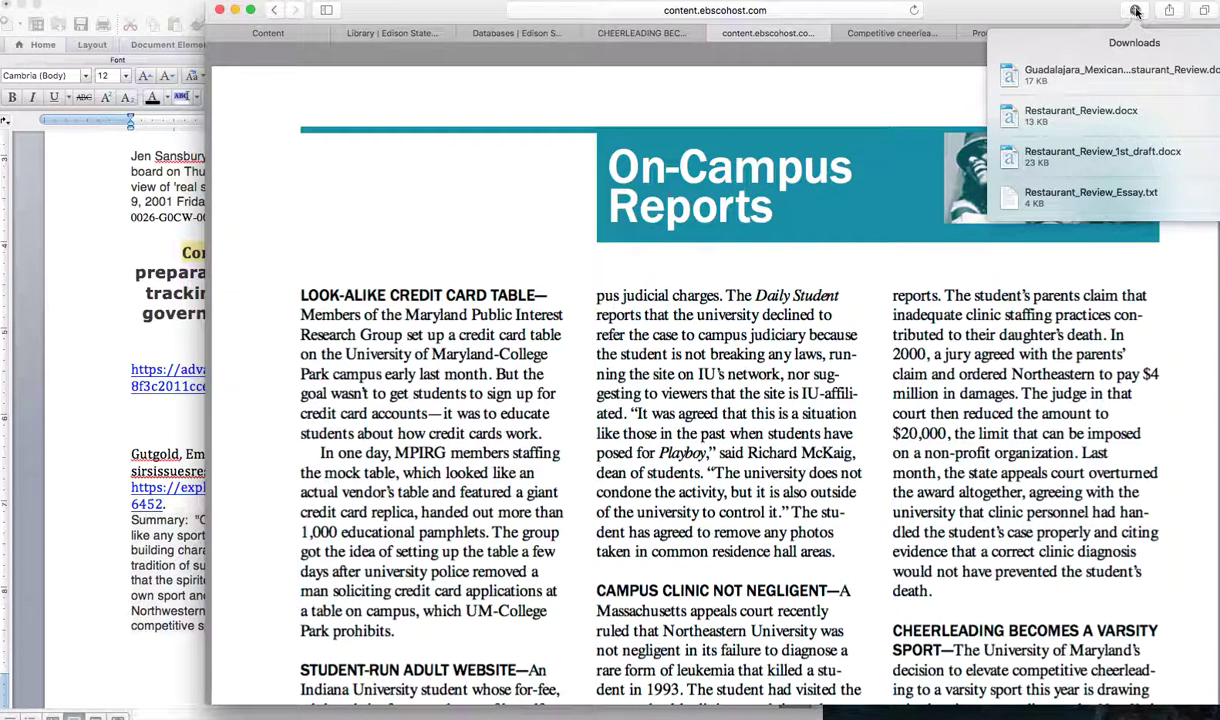
left_click(1138, 12)
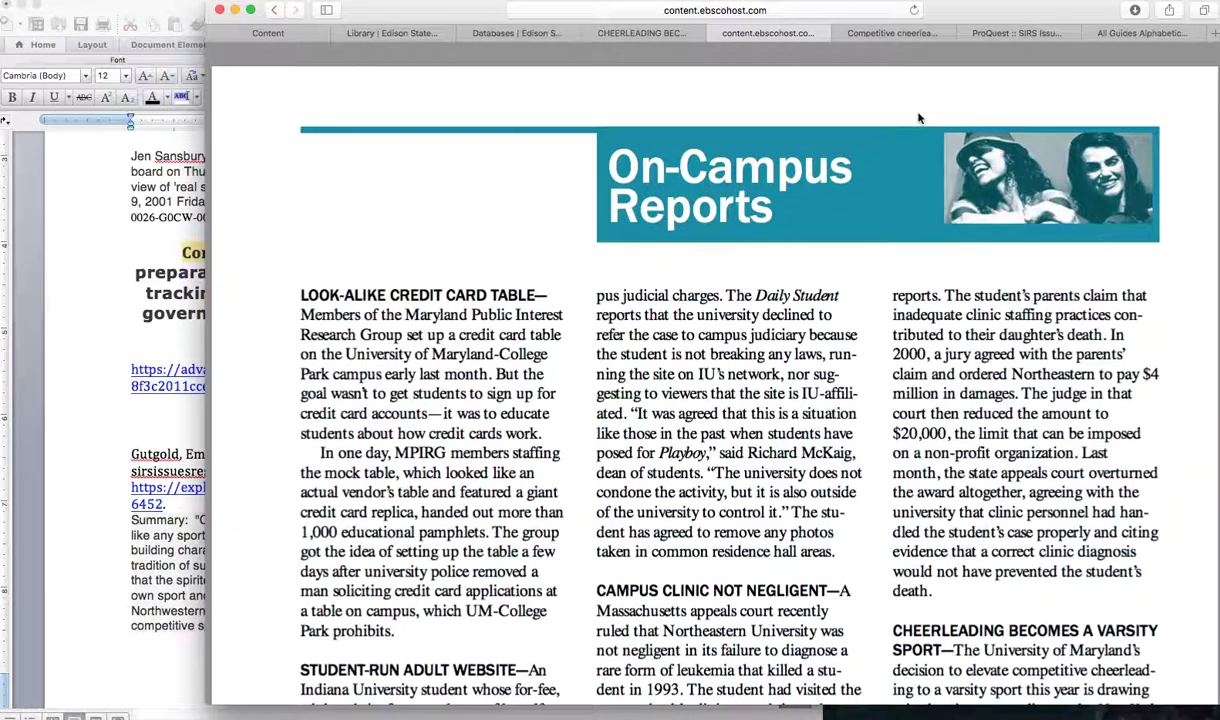
scroll(785, 97, "down", 15)
scroll(787, 219, "down", 2)
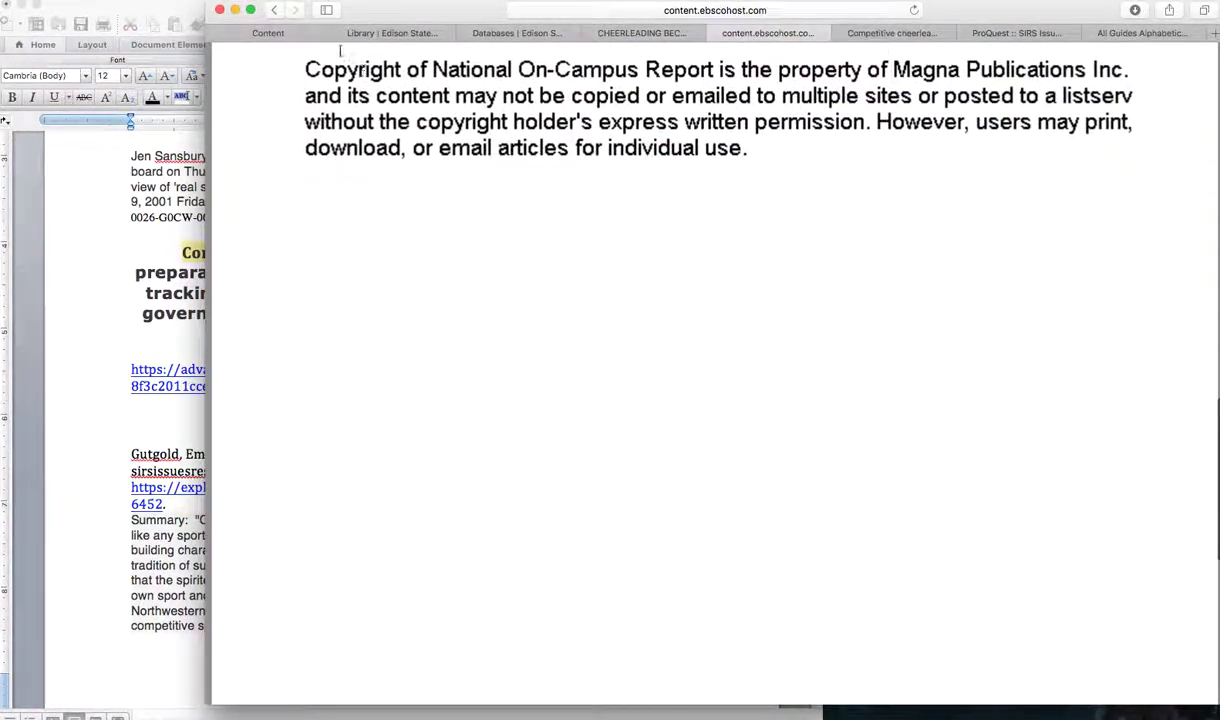
left_click(273, 10)
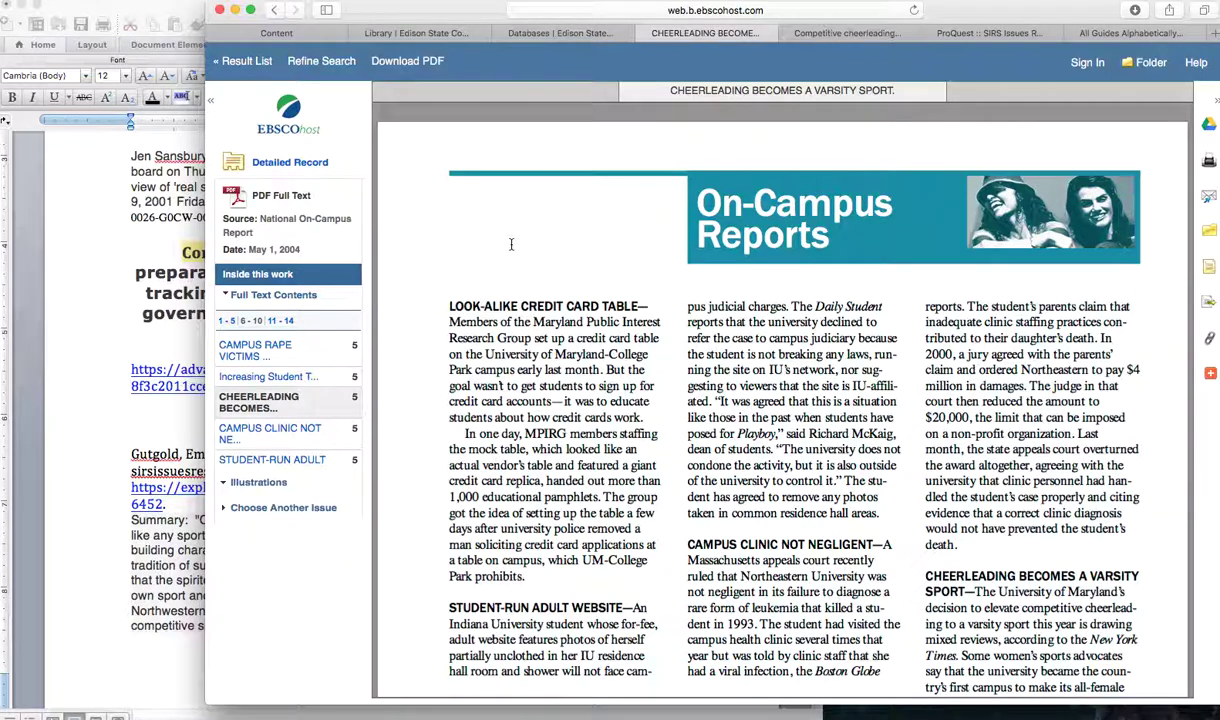
scroll(560, 225, "down", 1)
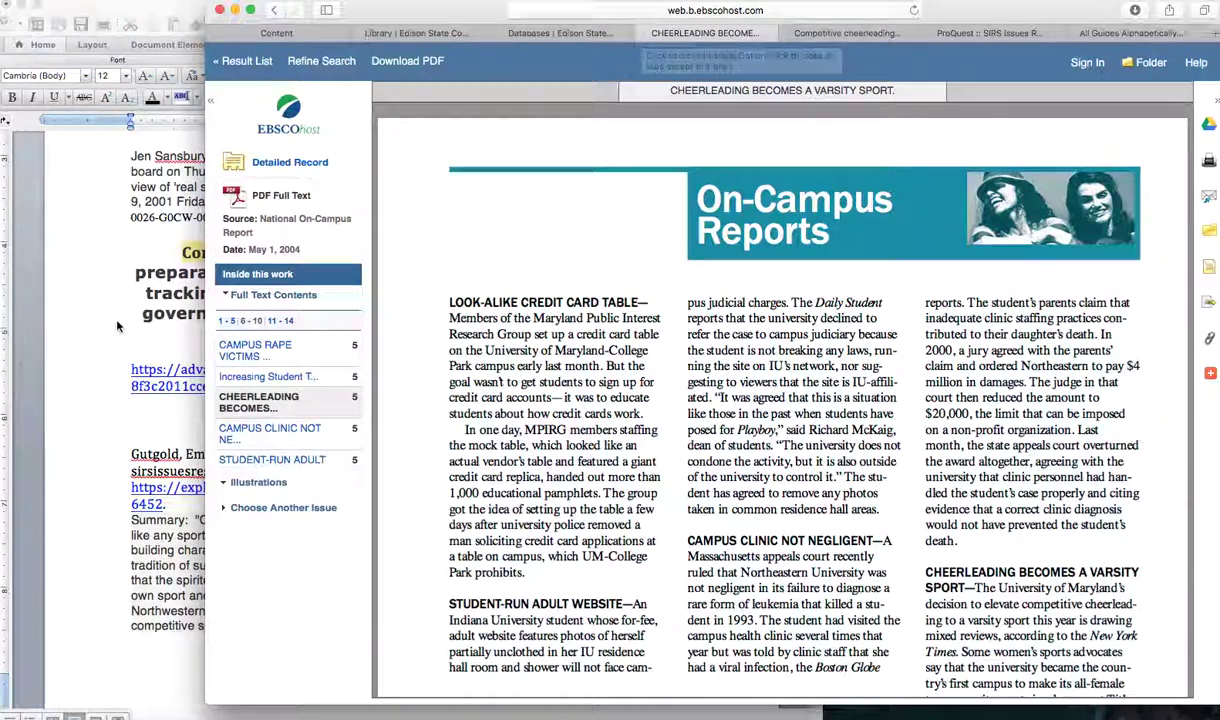
Review the EBSCOhost permalink and citation and the start of the Nexis Uni citation in Word.
left_click(68, 310)
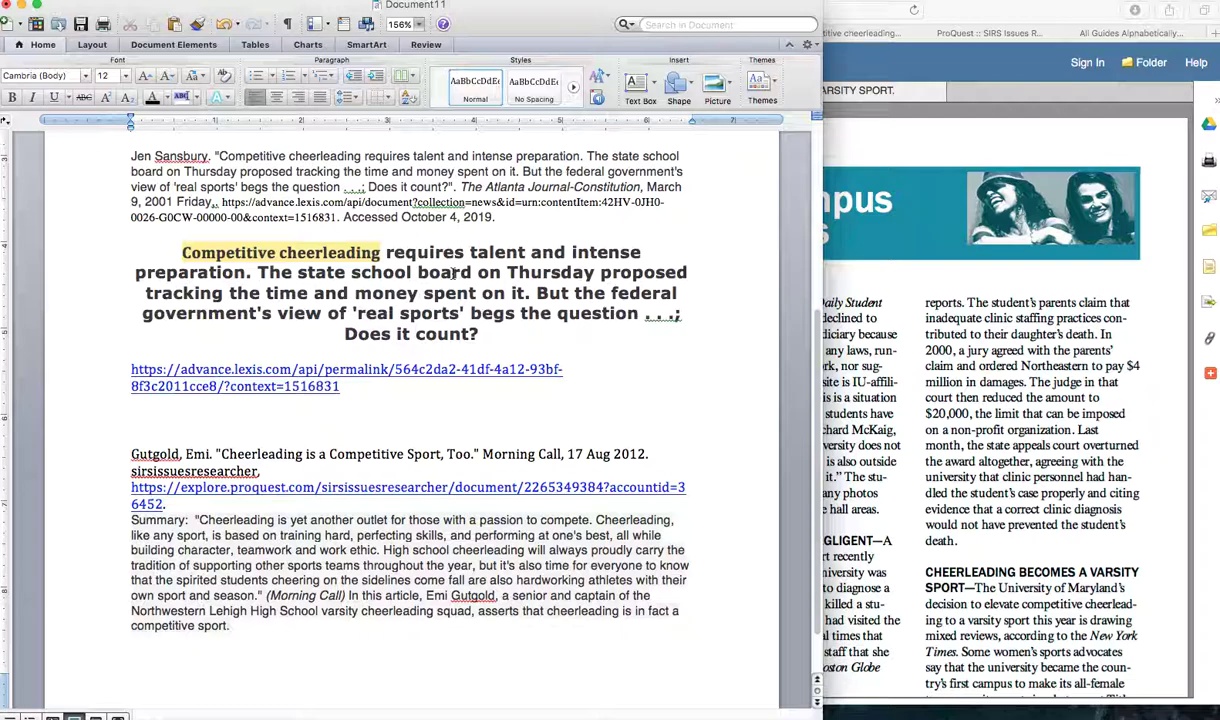
scroll(455, 273, "up", 5)
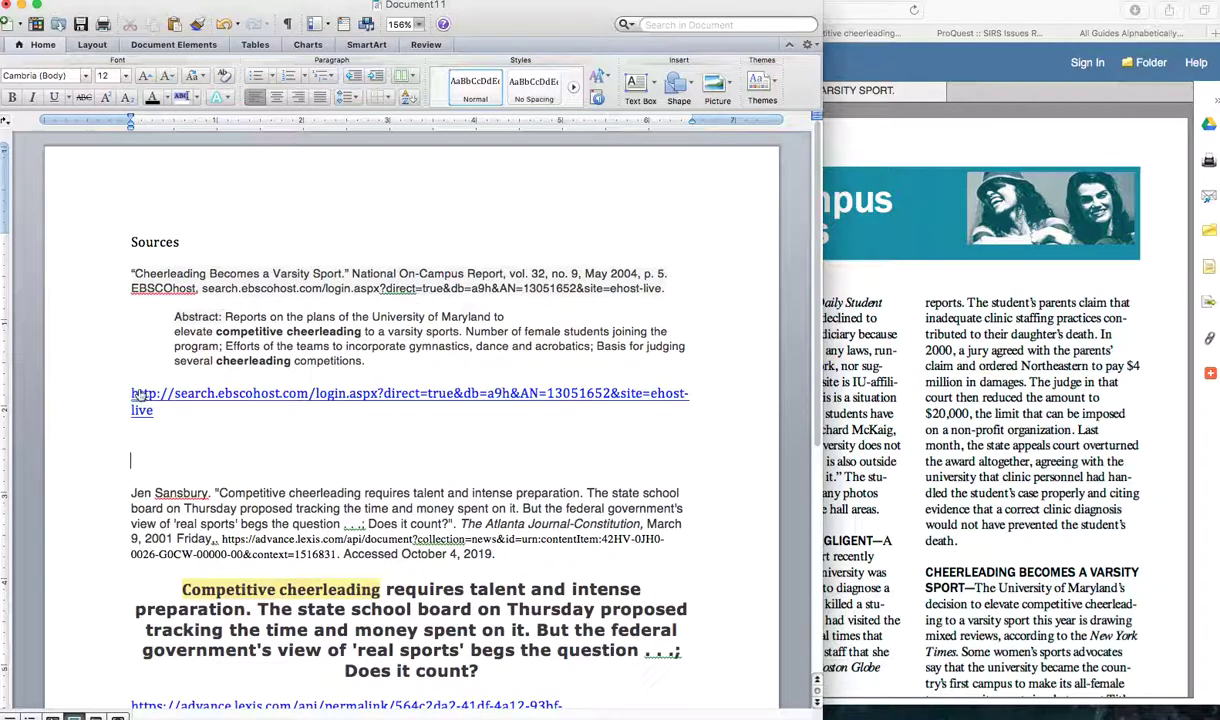
left_click_drag(115, 390, 194, 419)
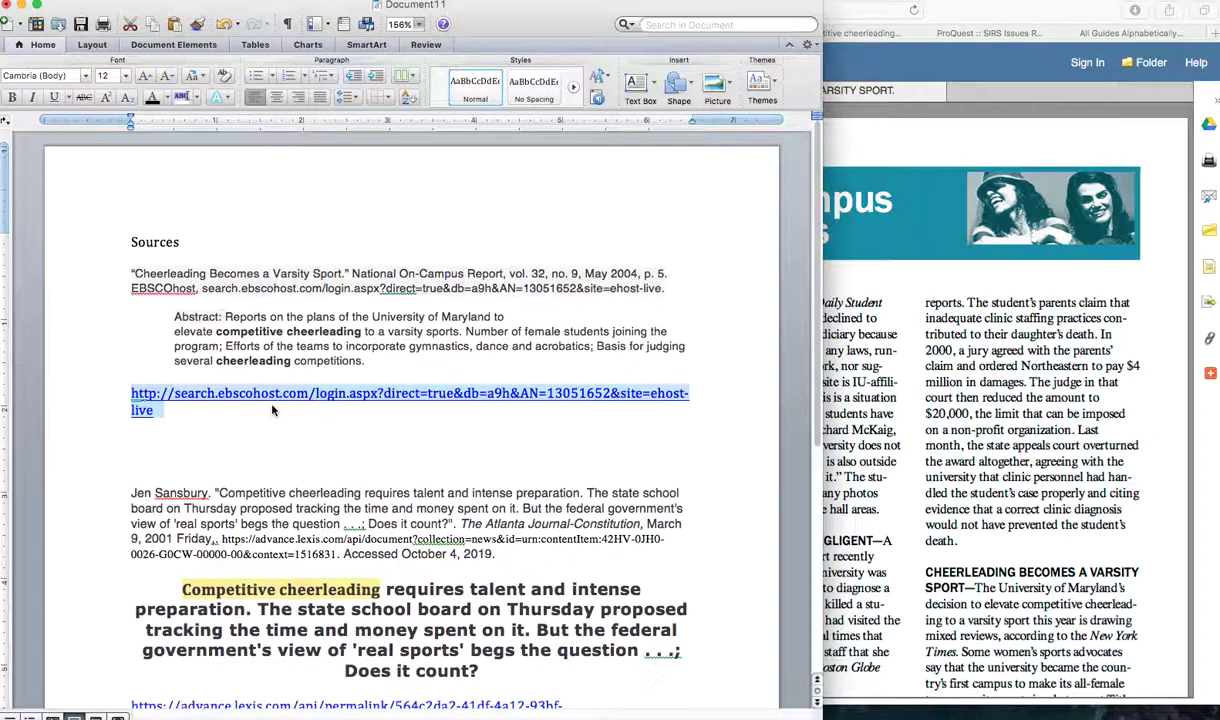
left_click_drag(131, 273, 206, 273)
left_click(110, 493)
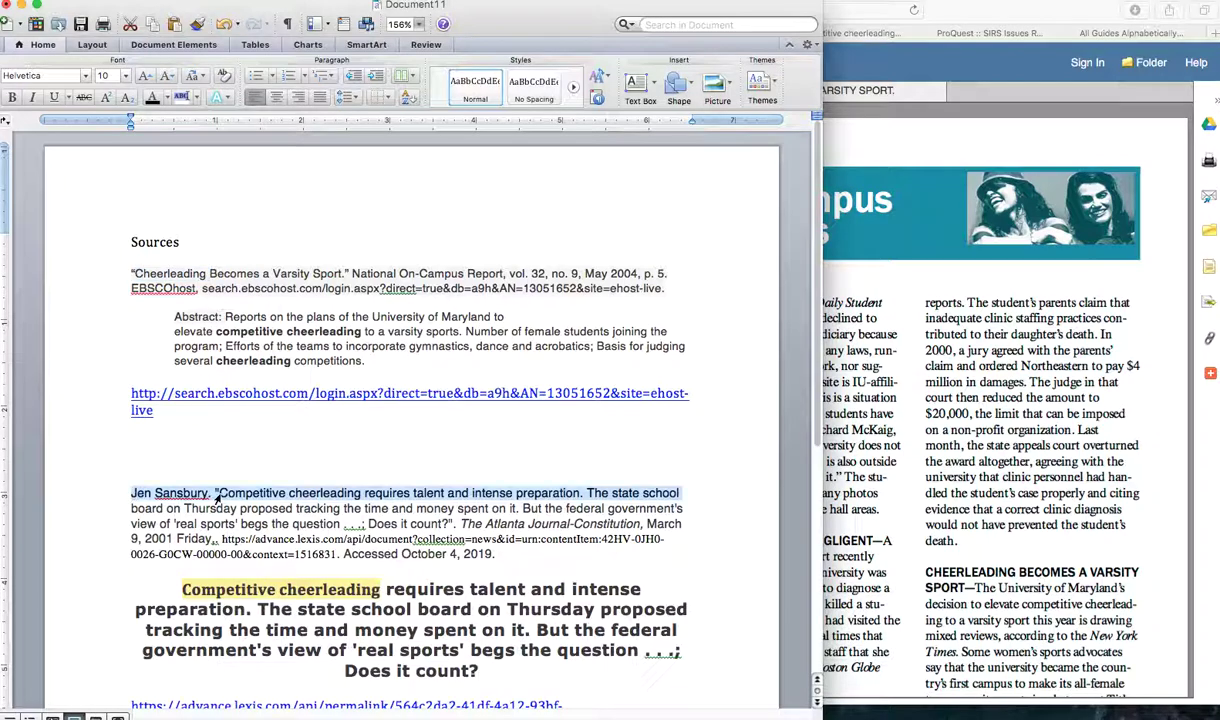
Switch to Safari and bring up the Edison State Databases page.
left_click(1040, 458)
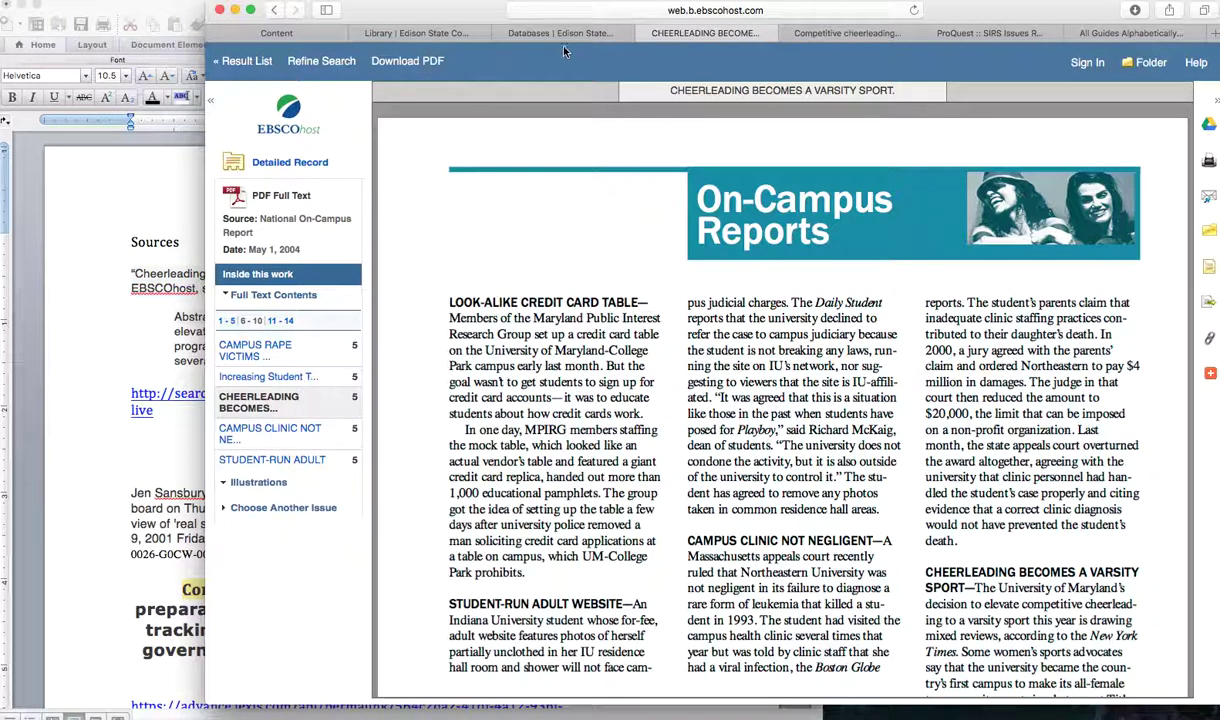
left_click(534, 36)
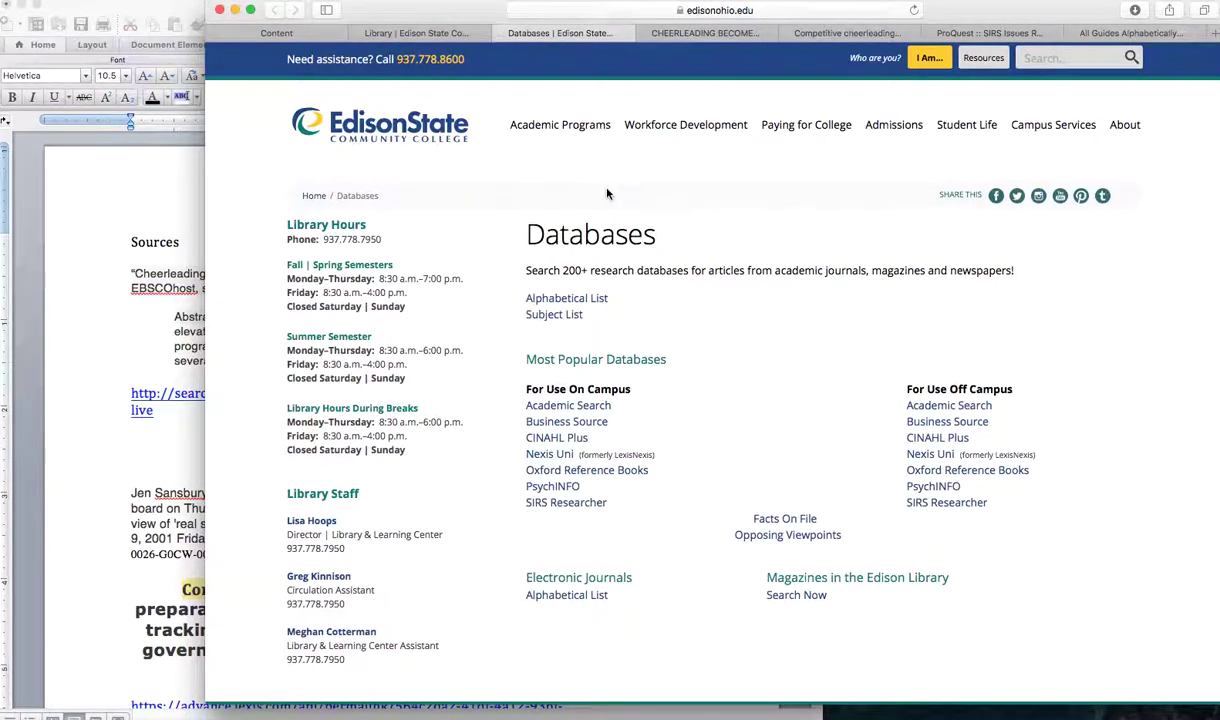